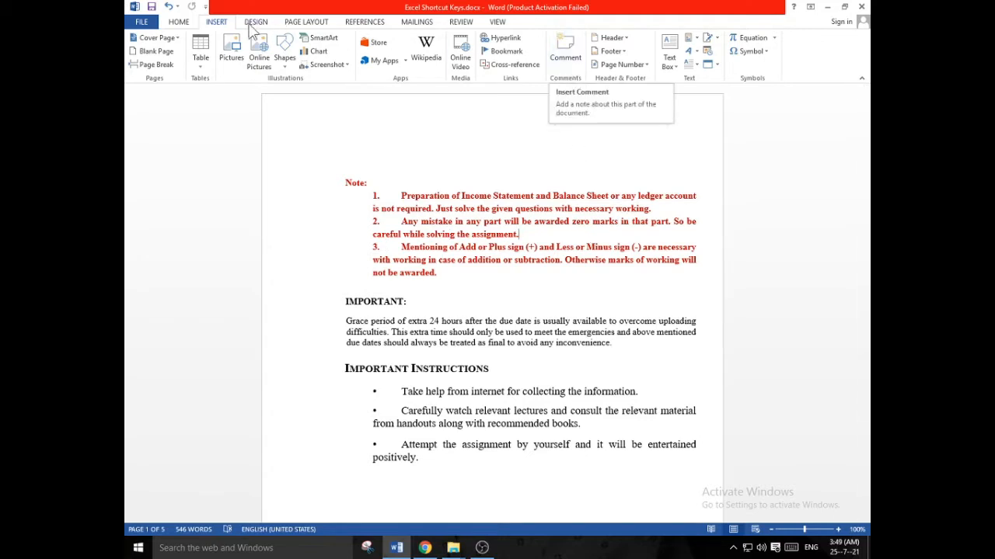
Add a comment reading "Informative taxt" to the word "assignment" at the end of note 2
click(175, 23)
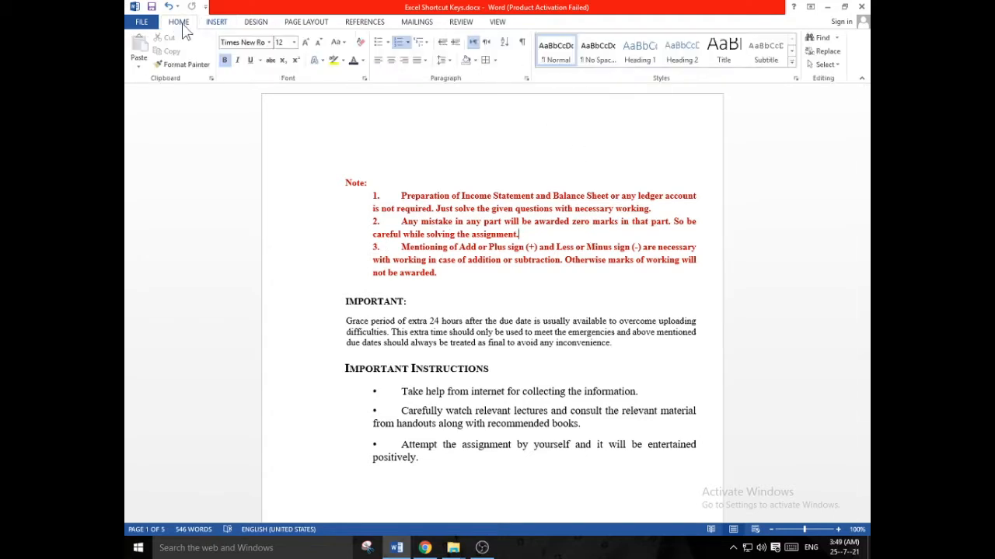
click(213, 25)
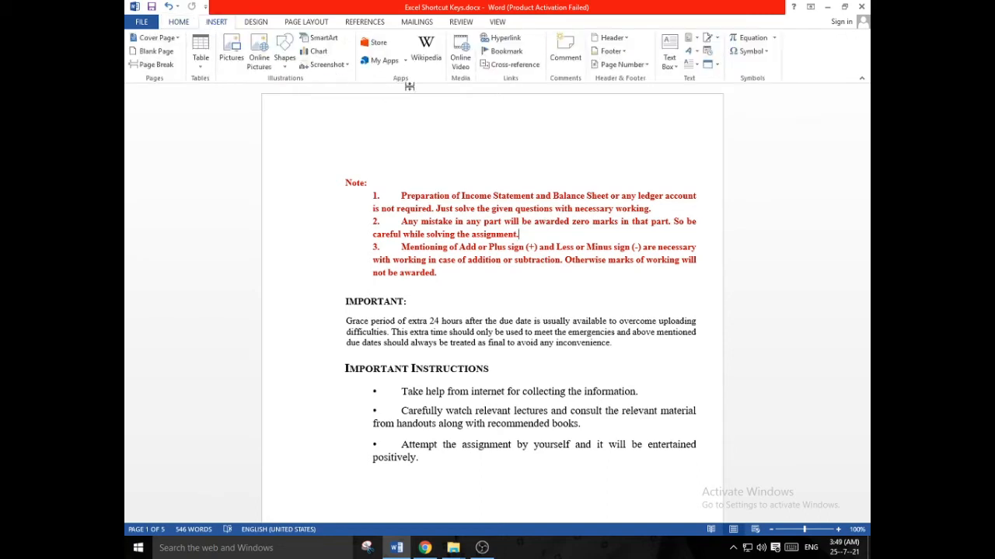
click(581, 65)
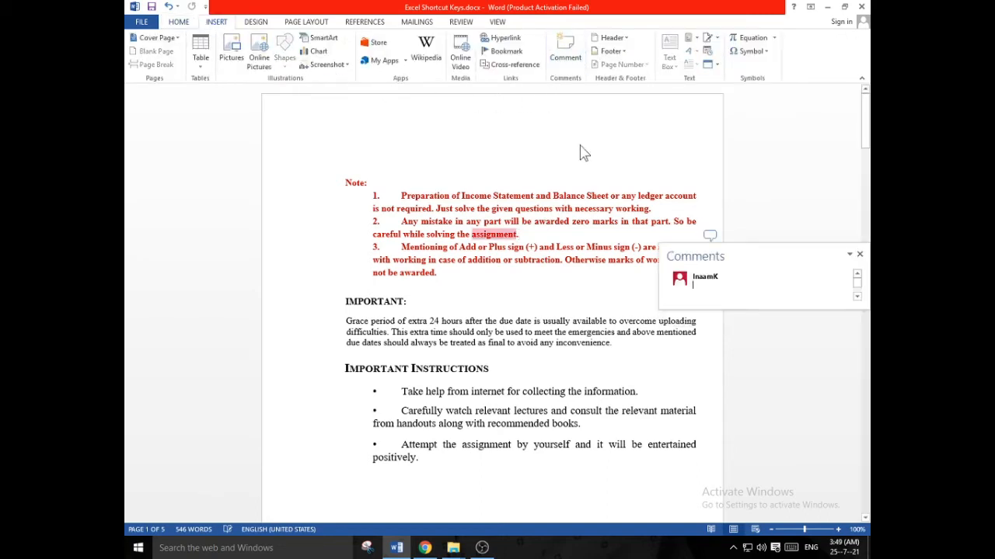
mouse_move(682, 289)
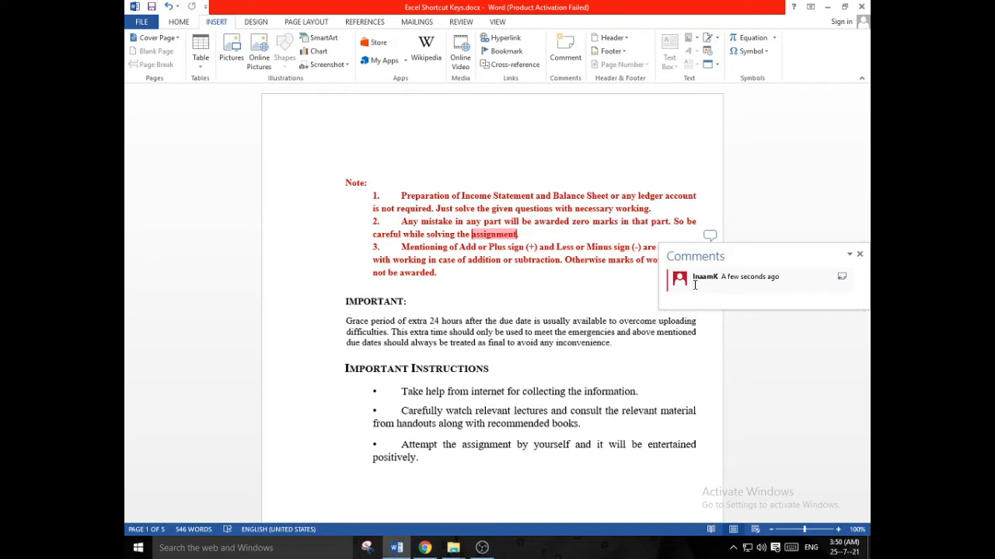
text(informa)
text(tive)
text( tax)
key(ctrl+a)
click(538, 266)
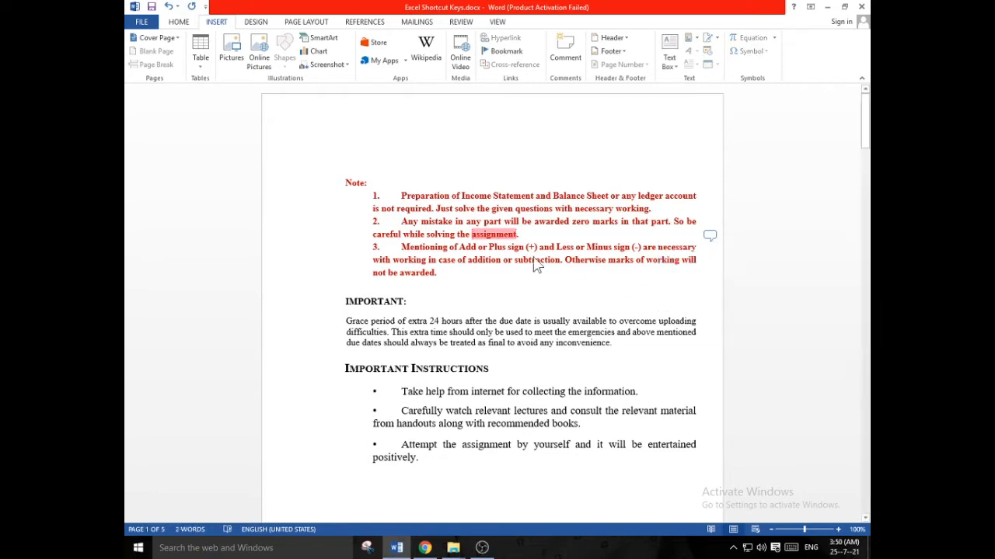
Reopen the comment attached to "assignment" to read its text, and close it
click(434, 329)
click(474, 393)
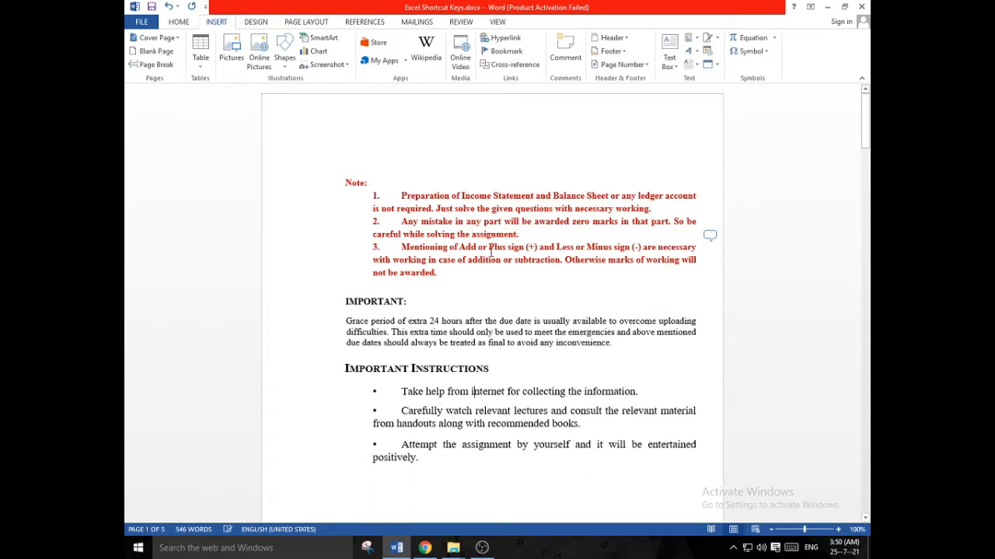
click(708, 235)
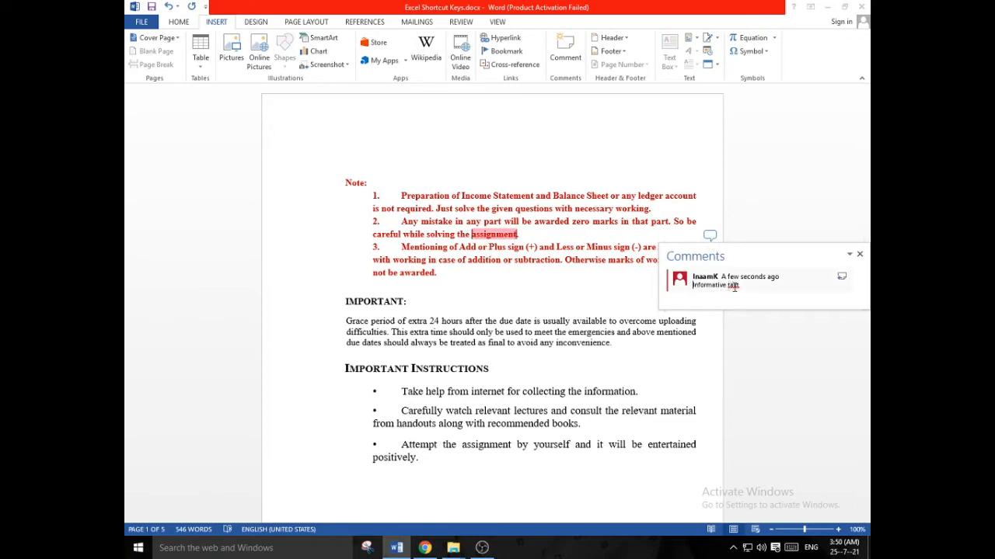
click(859, 255)
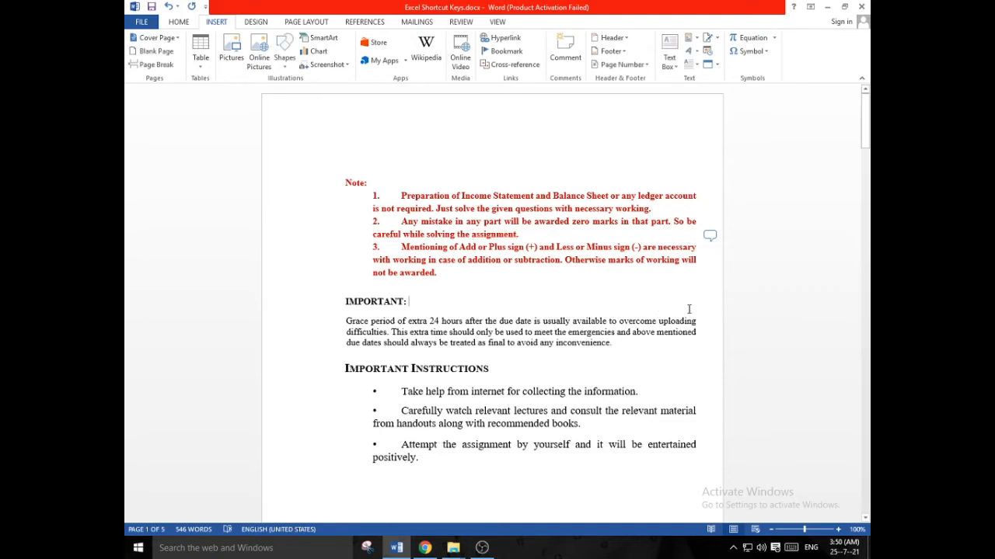
Add a comment reading "Unnessesury" to the word "inconvenience" in the IMPORTANT paragraph, with a blank reply under it
scroll(652, 324, down, 2)
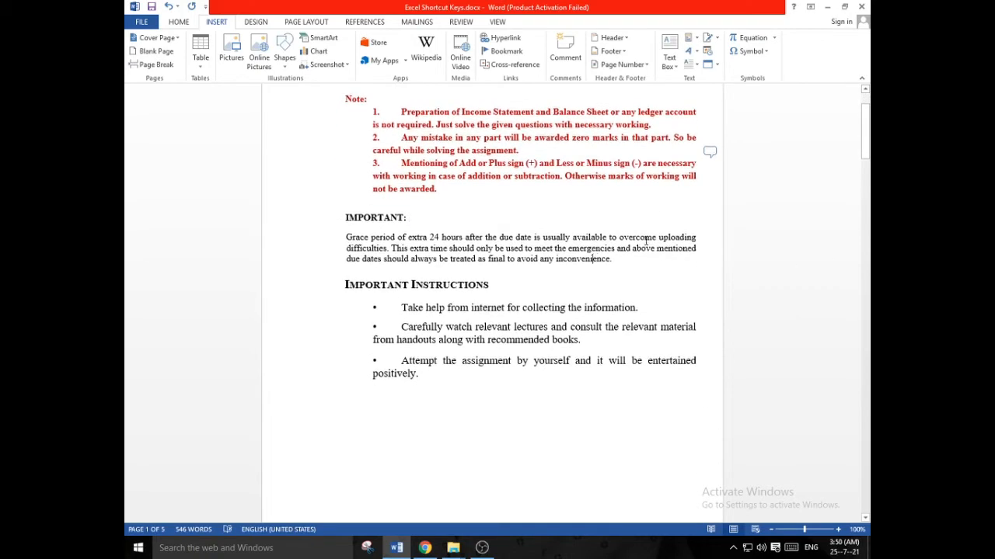
click(566, 51)
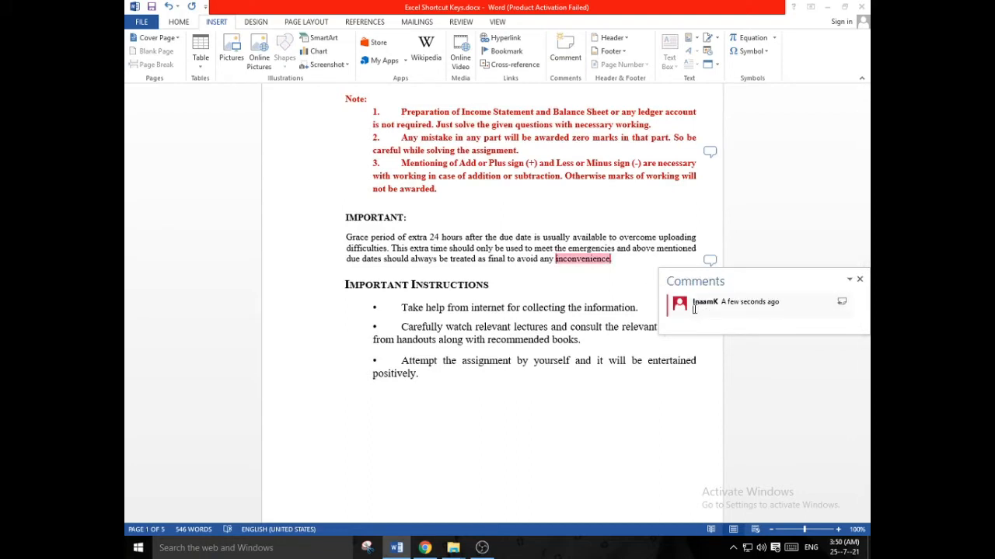
text(u)
key(BackSpace)
key(BackSpace)
text(Unnessesar)
key(BackSpace)
text(ury)
click(839, 302)
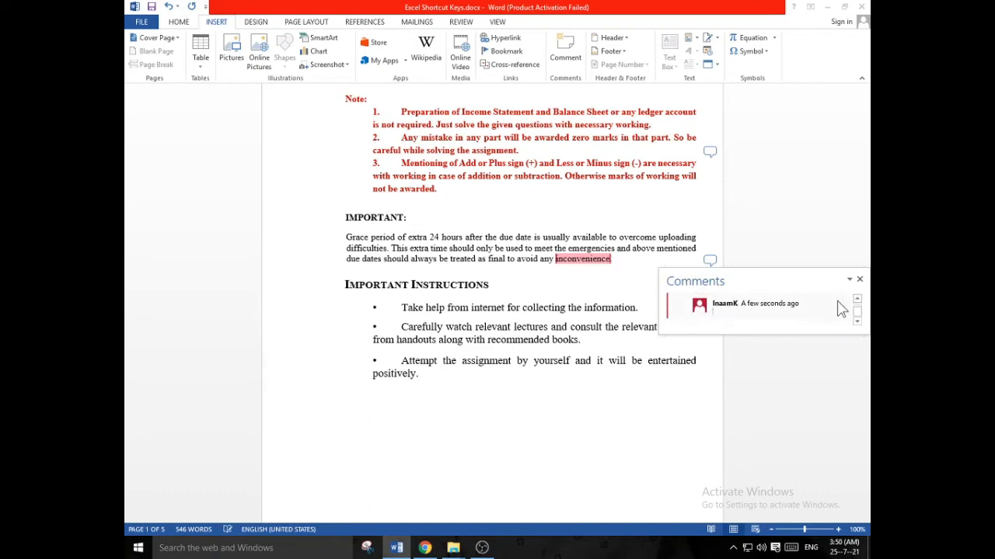
click(665, 389)
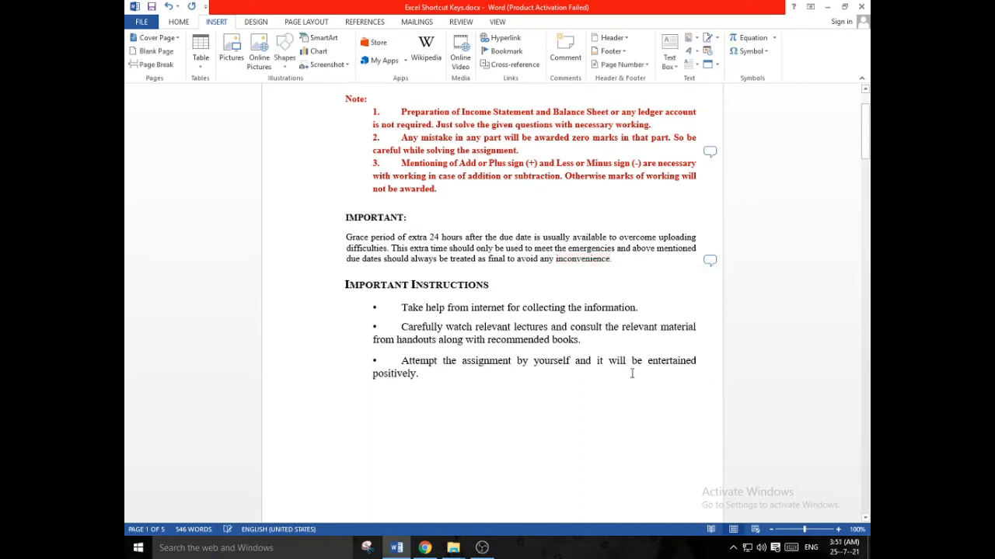
Correct the comment on "inconvenience" to the suggested spelling "Unnecessary" and add another blank reply
click(610, 260)
click(709, 260)
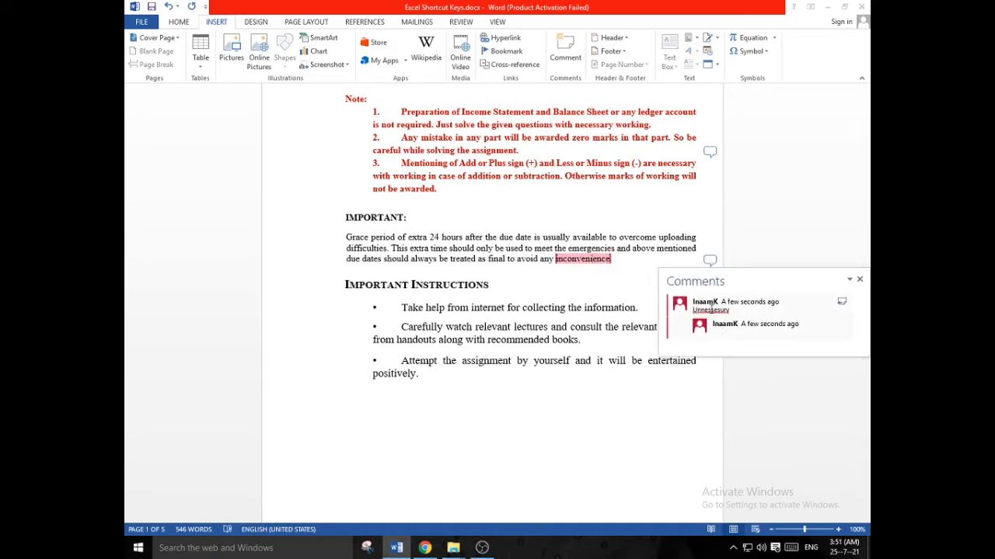
right_click(711, 309)
click(734, 324)
click(842, 303)
click(603, 322)
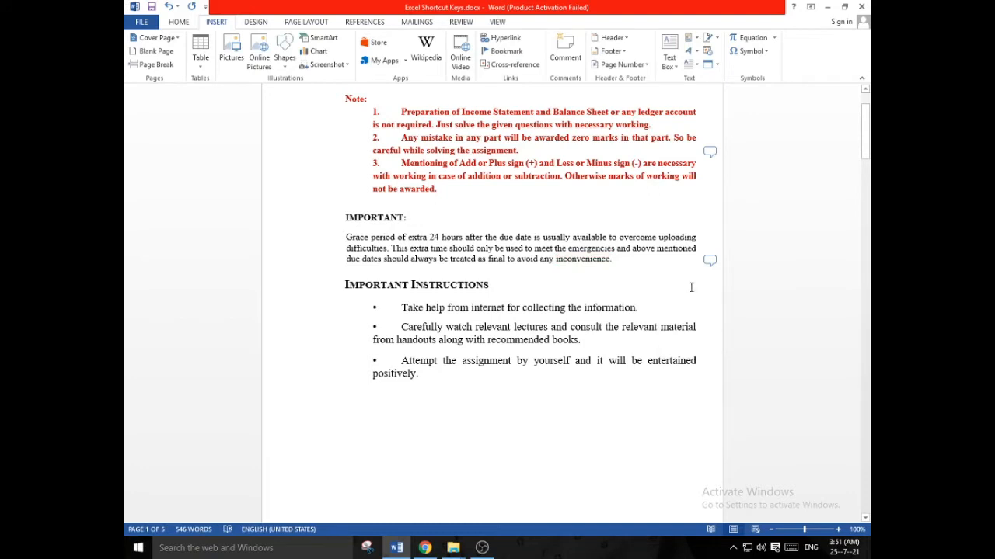
Review the comment thread on "inconvenience" and close it
click(709, 260)
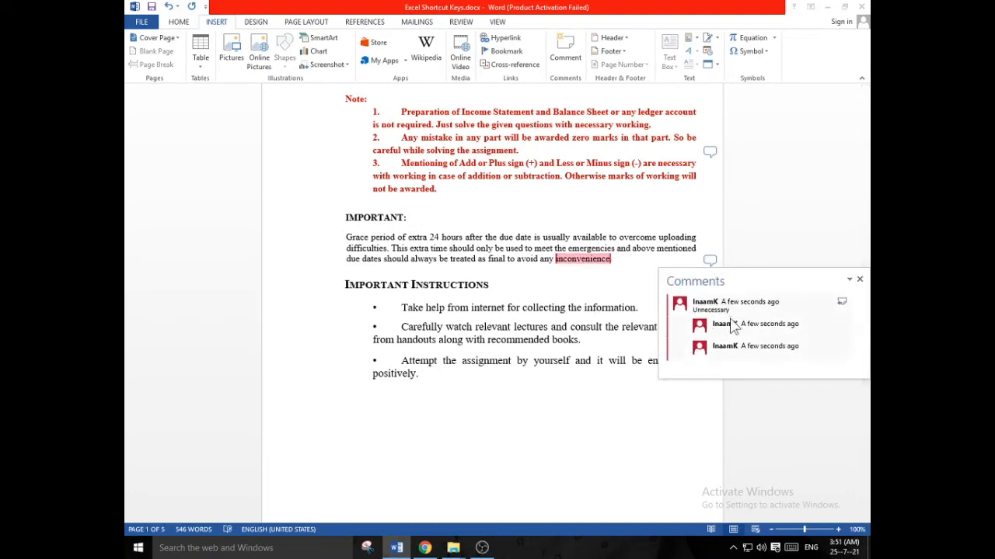
click(766, 337)
click(595, 289)
click(650, 255)
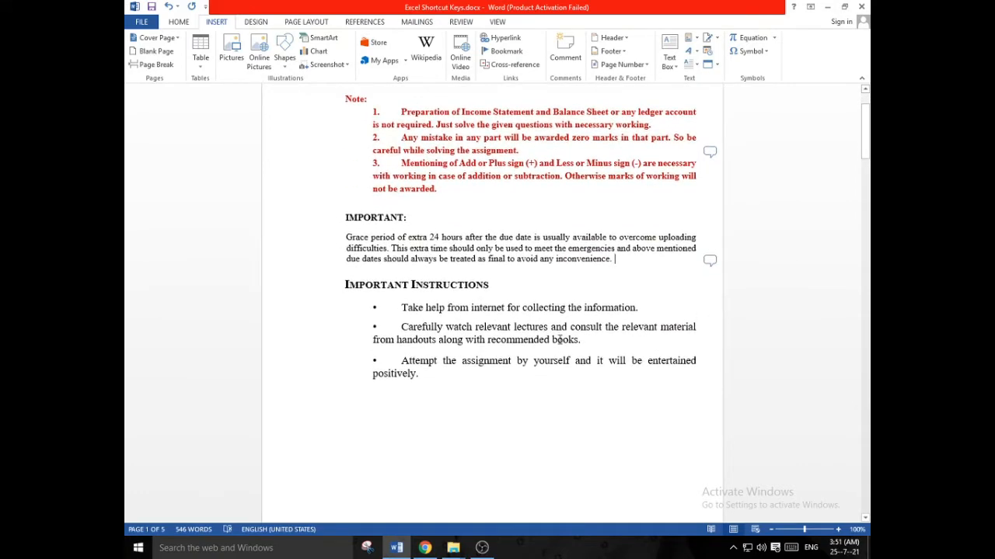
Add a comment reading "Nessasery" to the word "books" in the second instruction bullet
click(595, 342)
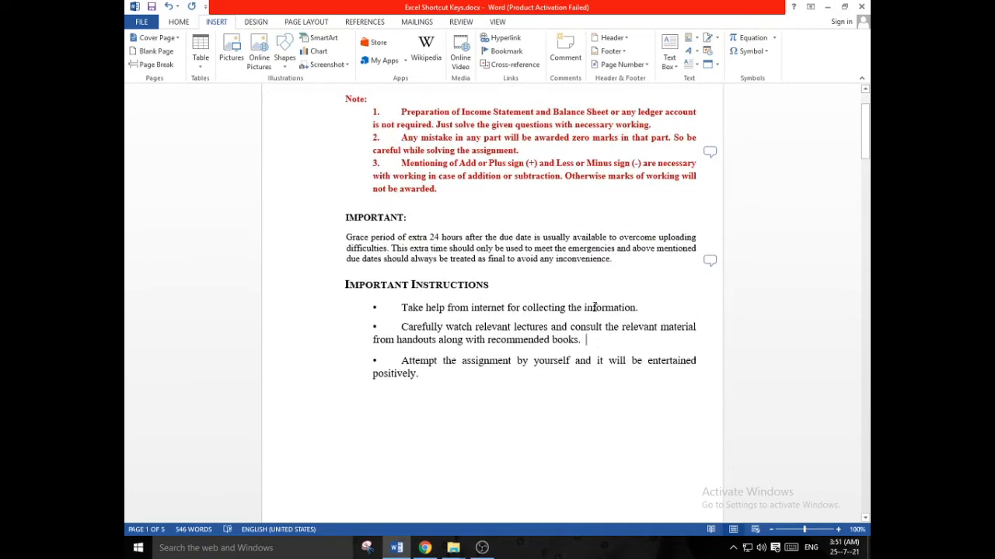
click(571, 59)
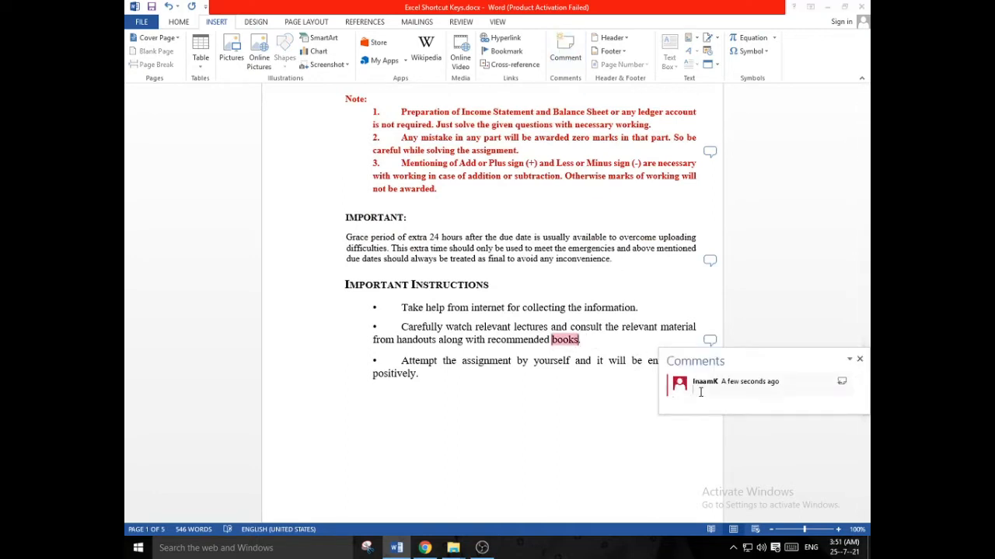
text(nessasery)
key(Return)
Change the comment on "books" to "Nessacery", check its spelling suggestions, and add a blank reply
right_click(715, 401)
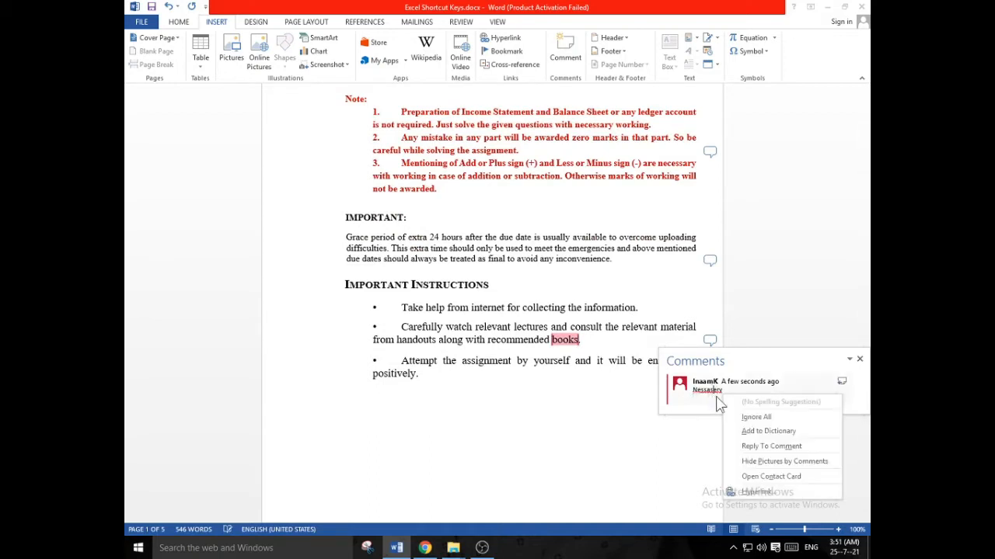
click(709, 393)
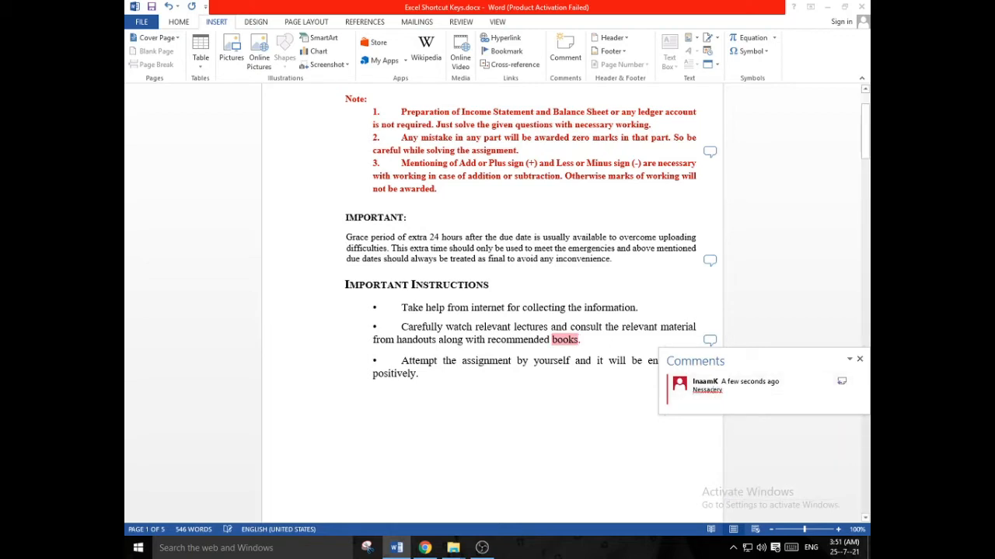
key(Return)
key(BackSpace)
right_click(704, 391)
click(704, 391)
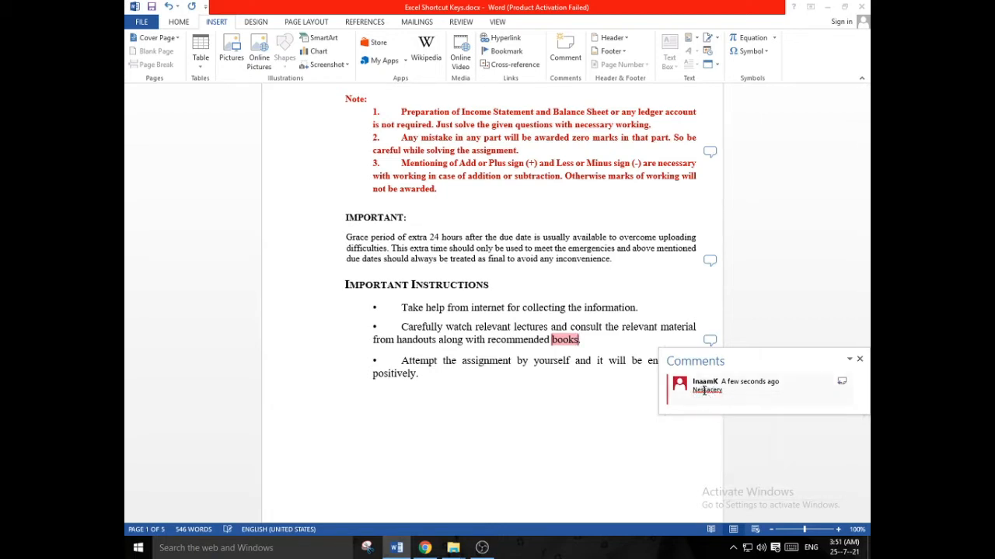
click(841, 382)
click(661, 442)
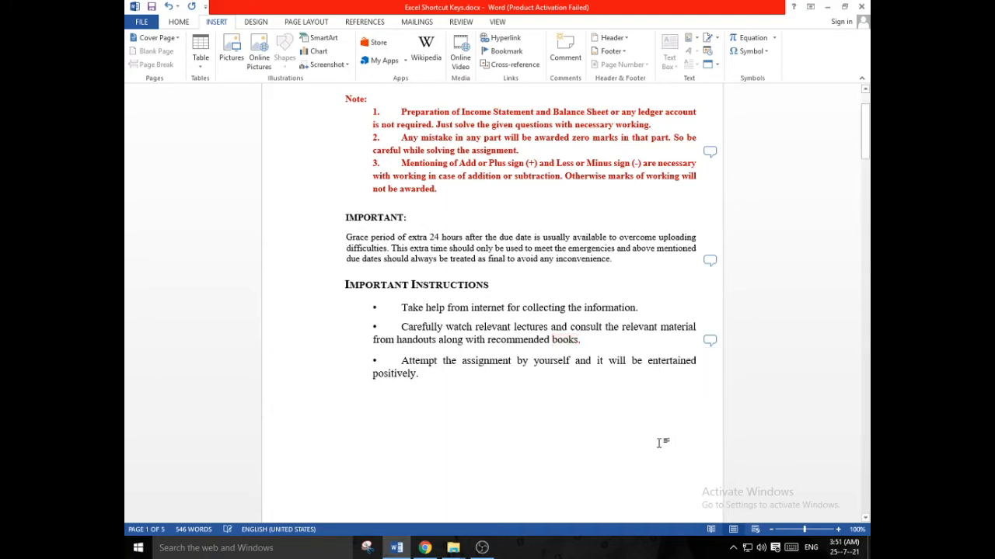
Correct the text of the comment on "books" to "Necessary" and add another blank reply
click(709, 340)
right_click(712, 399)
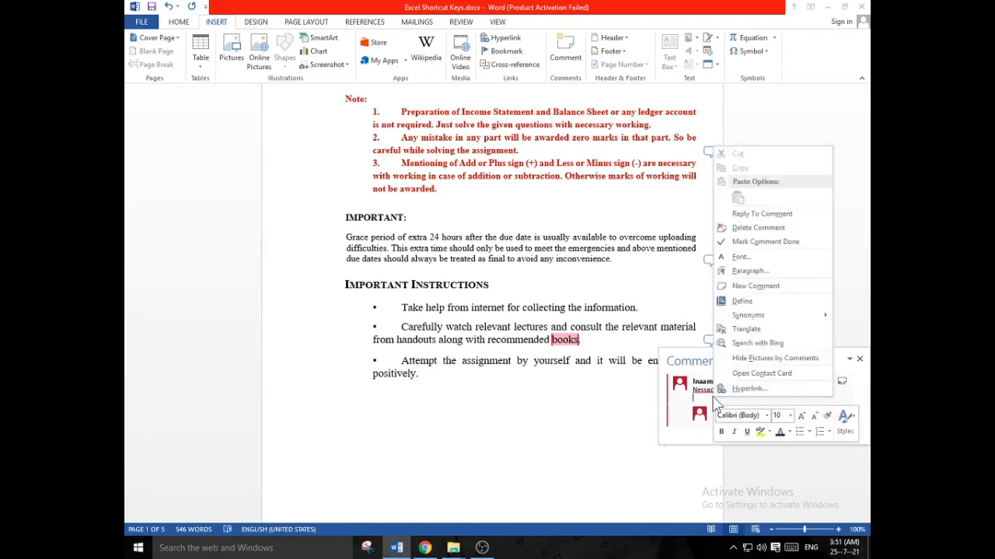
click(710, 392)
key(BackSpace)
key(BackSpace)
key(BackSpace)
key(BackSpace)
key(BackSpace)
key(BackSpace)
key(BackSpace)
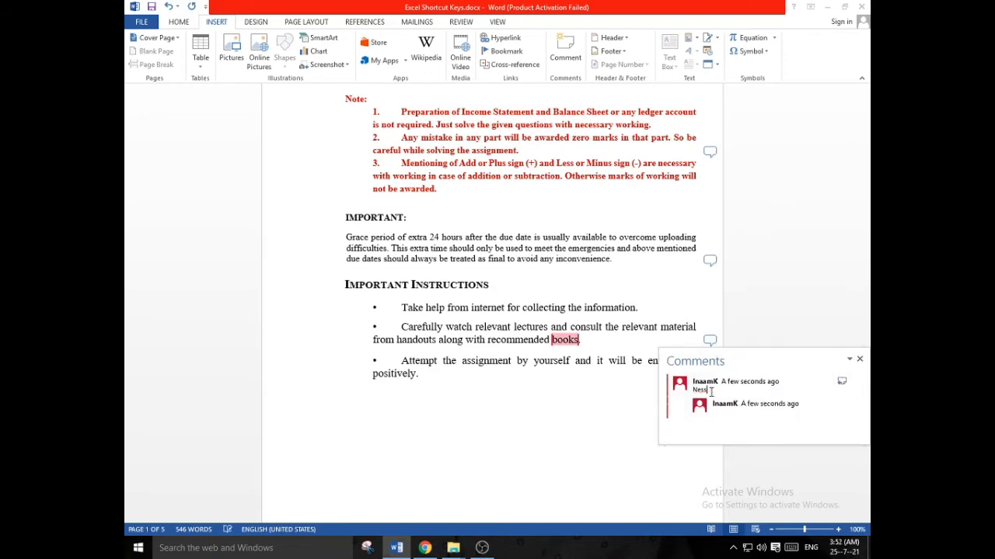
text(cessary)
key(Return)
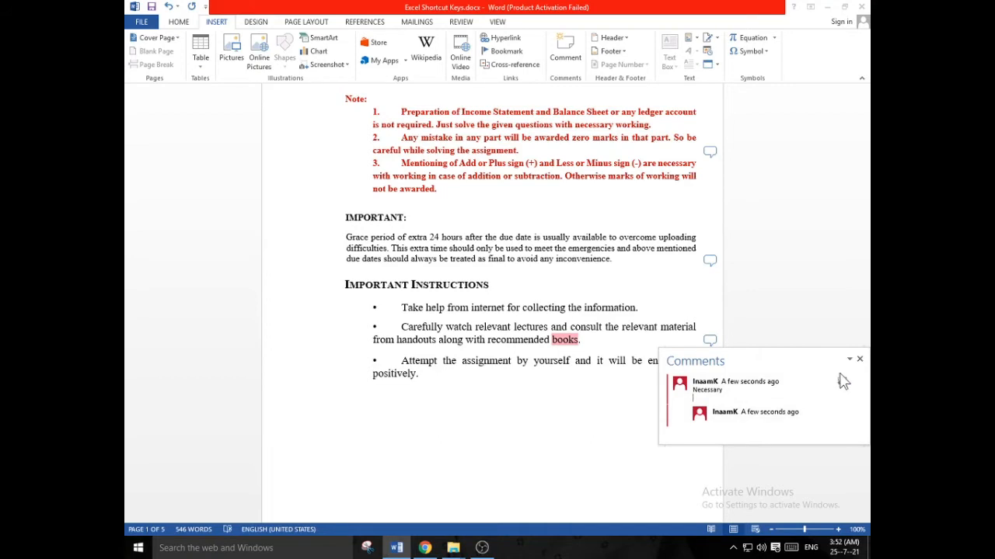
click(841, 379)
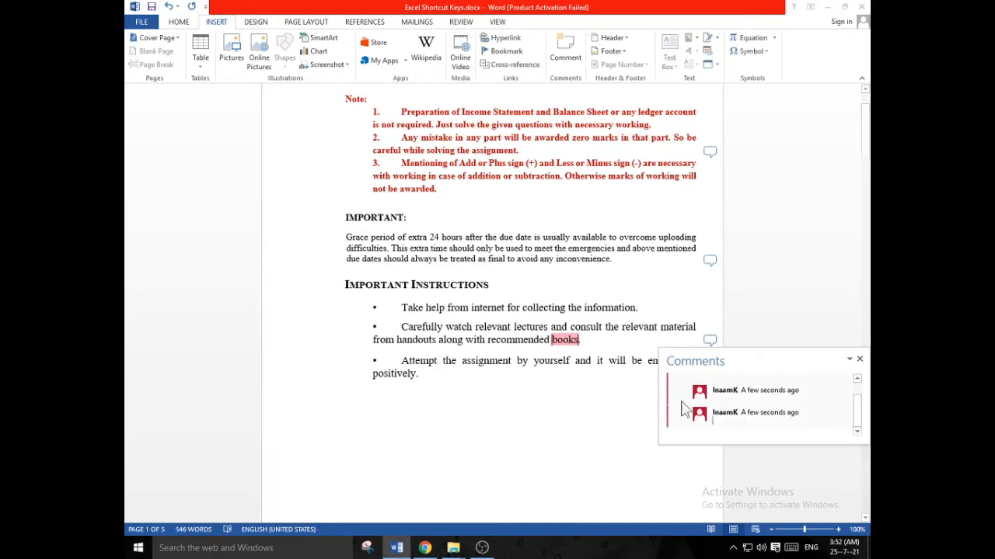
click(586, 424)
Delete the comment attached to the word "assignment" in note 2
scroll(626, 342, up, 3)
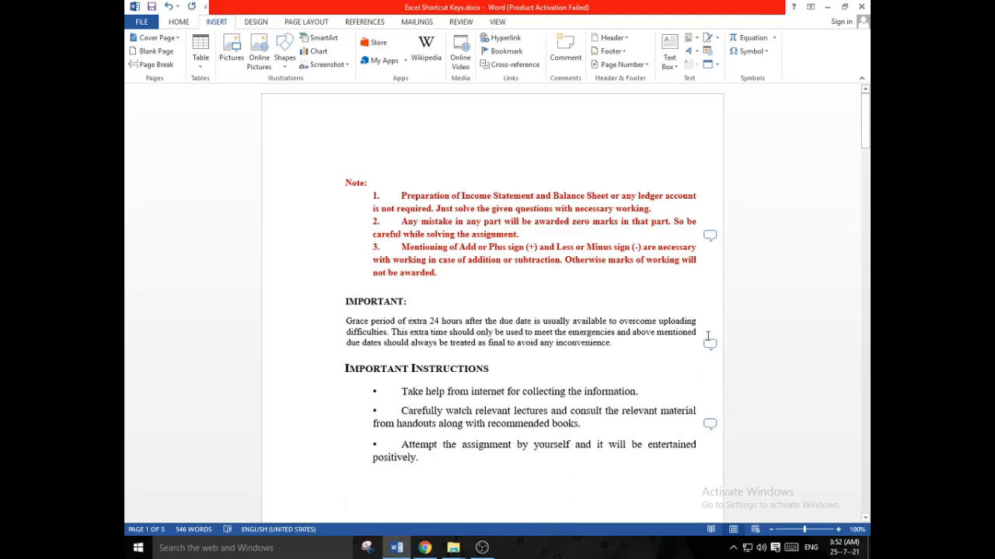
click(709, 236)
key(Delete)
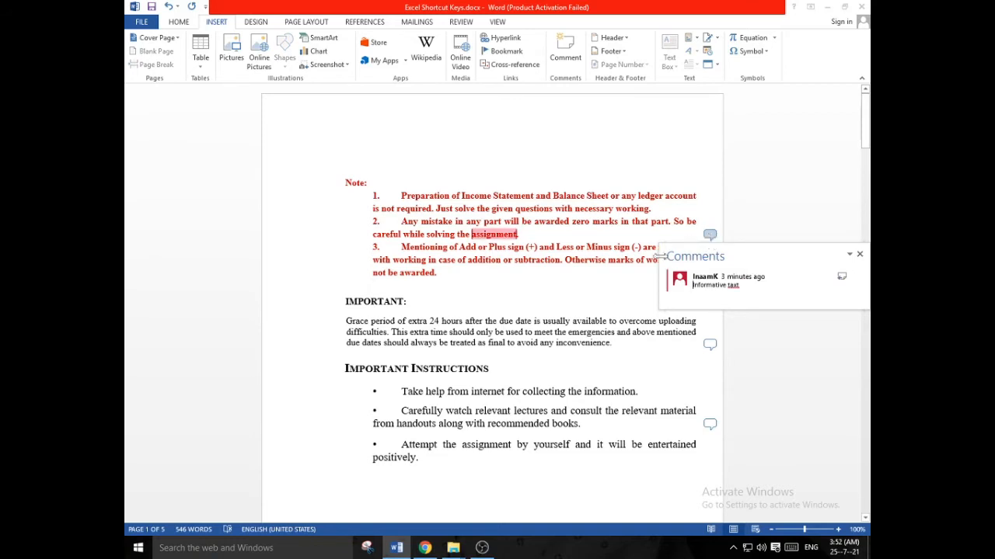
right_click(711, 285)
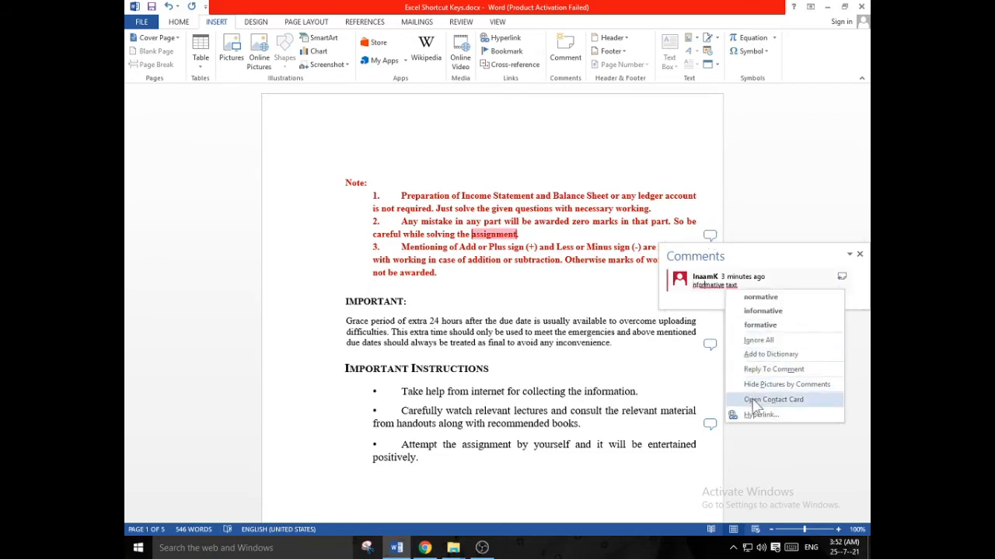
click(759, 340)
click(715, 236)
click(715, 235)
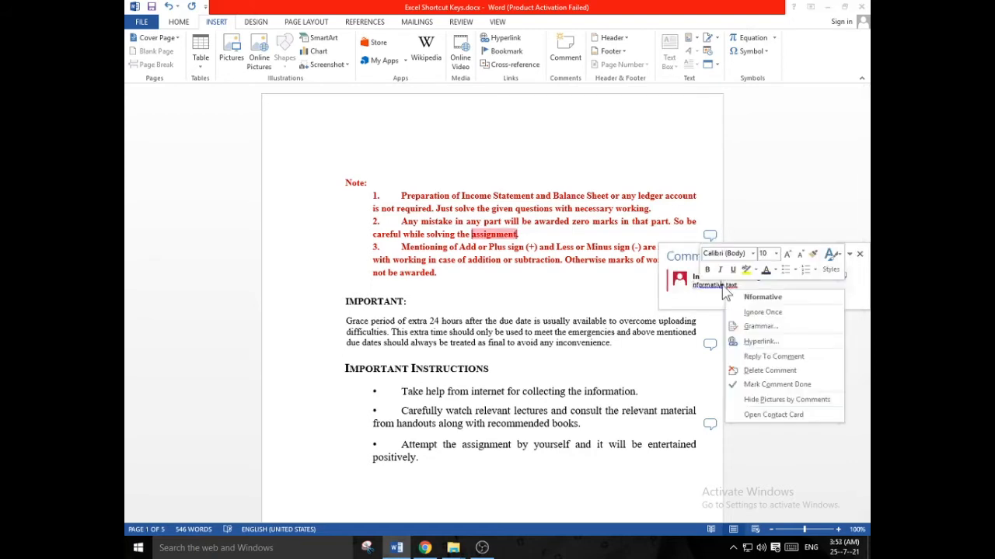
click(761, 371)
Delete the comment attached to the word "inconvenience" in the IMPORTANT paragraph
right_click(709, 349)
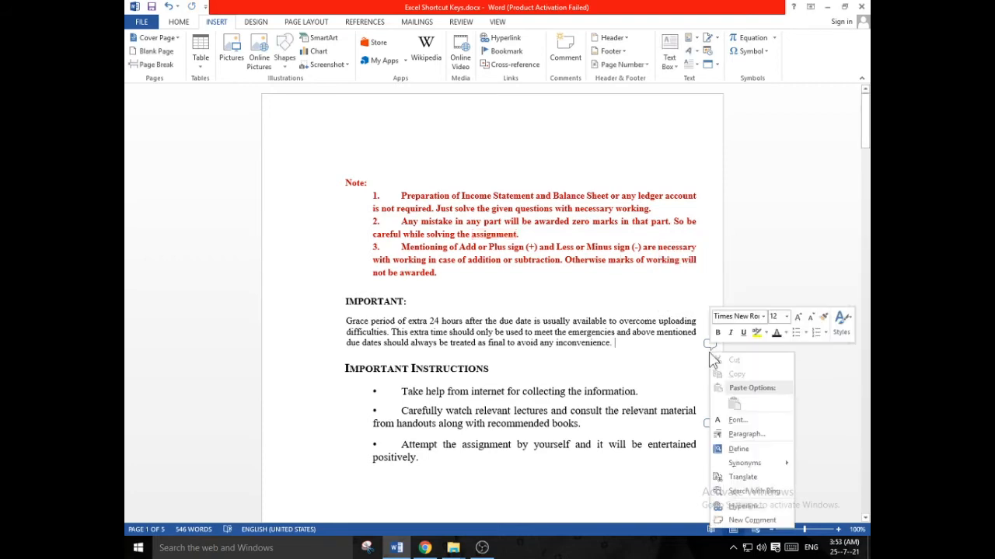
click(710, 348)
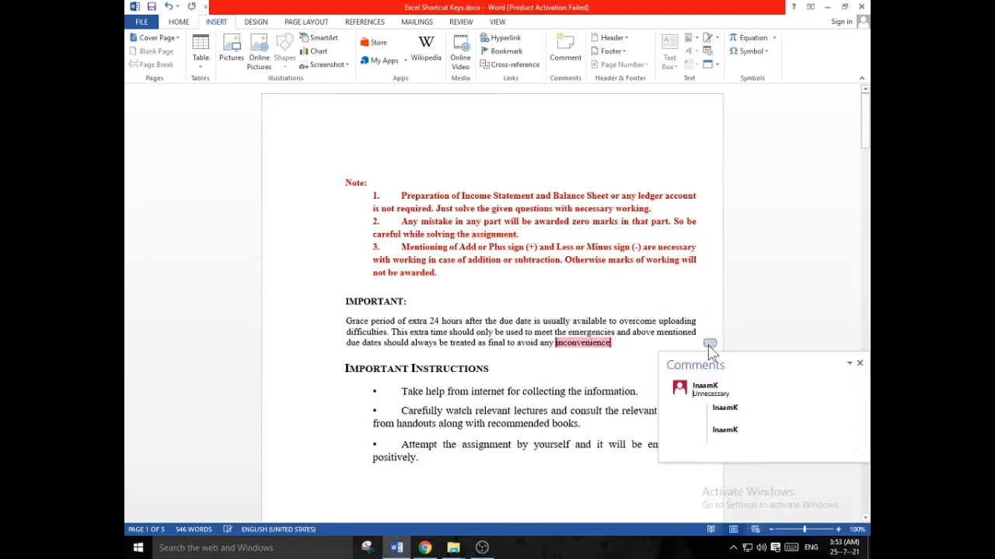
right_click(720, 394)
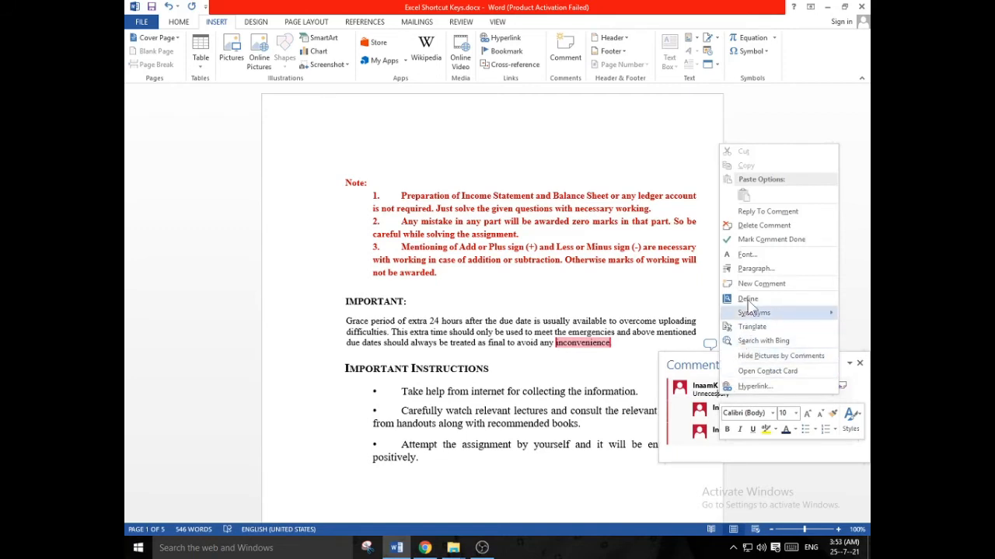
click(765, 227)
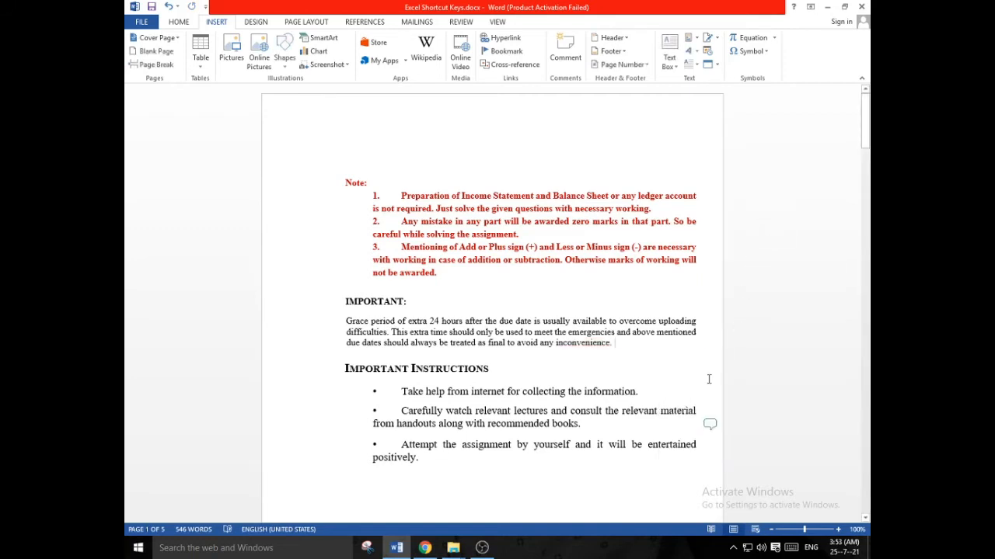
Delete the comment attached to the word "books" in the second bullet of the Important Instructions
click(710, 425)
right_click(536, 459)
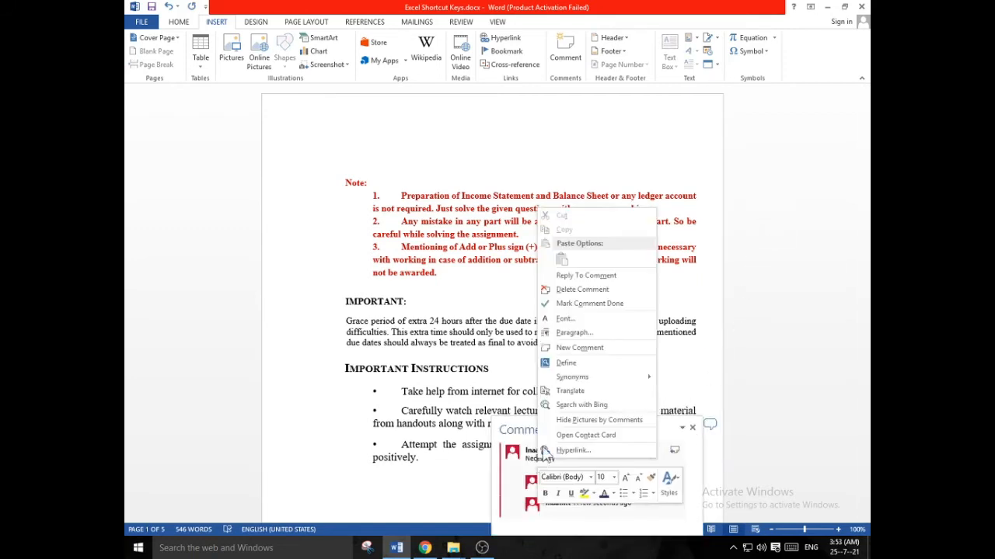
click(584, 291)
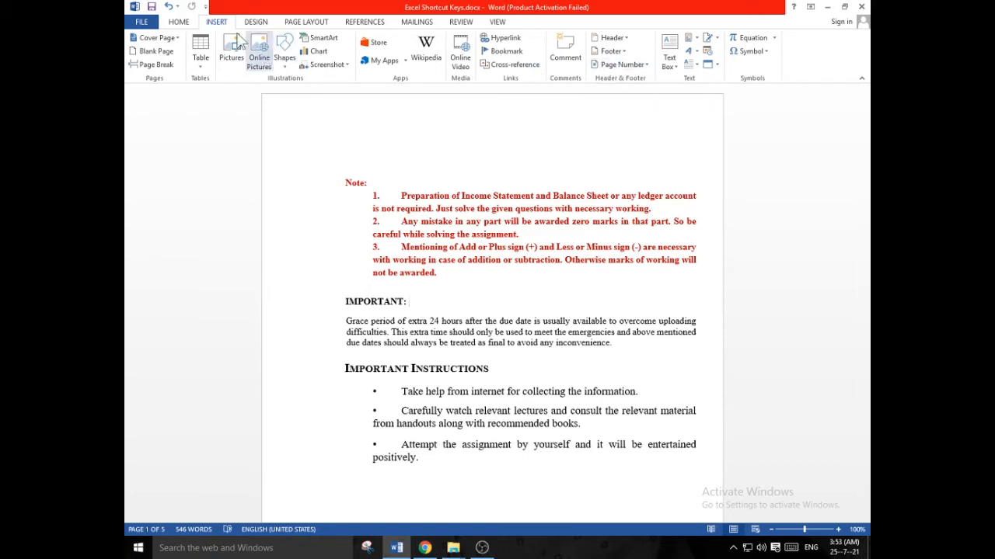
Insert a Plain Number 1 page number at the top of the pages and return to the body text
click(624, 65)
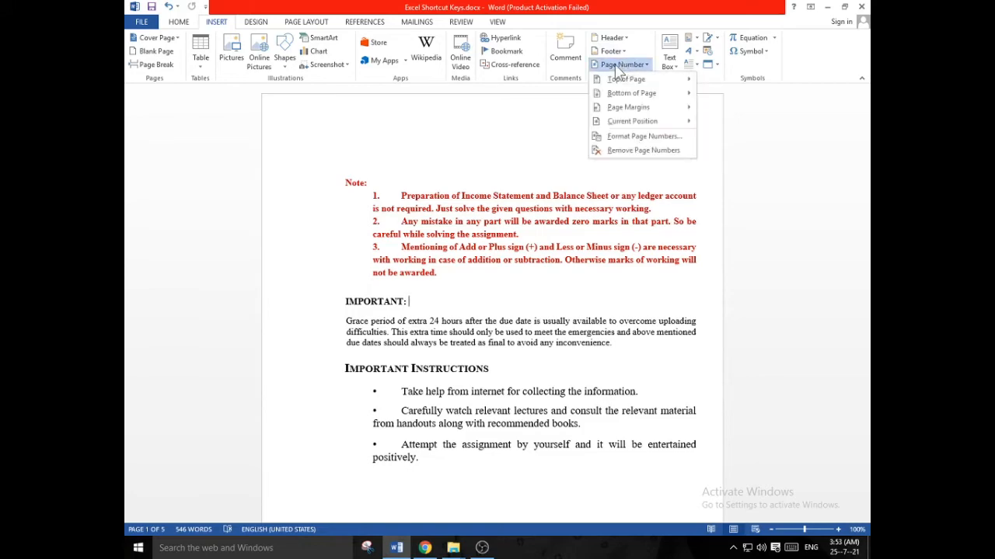
mouse_move(639, 92)
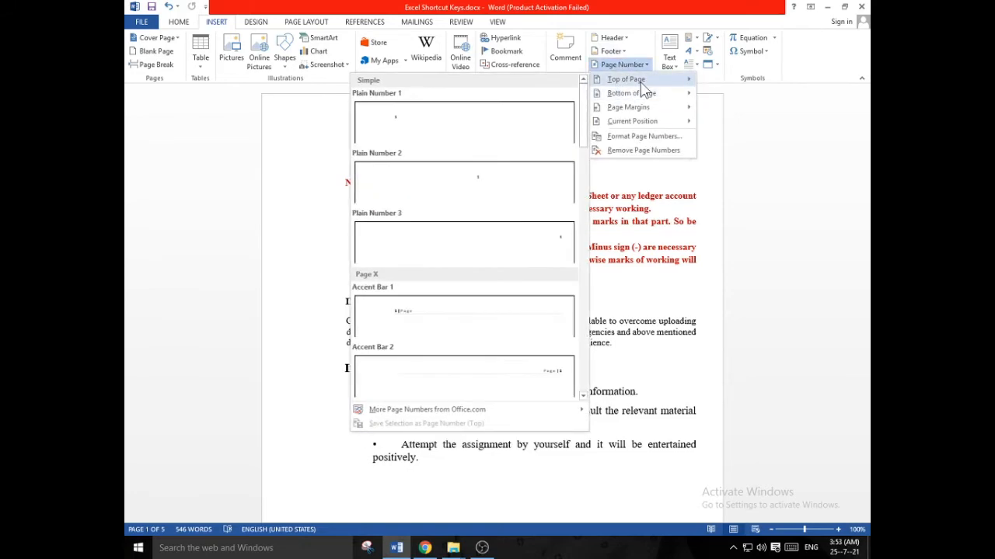
click(399, 122)
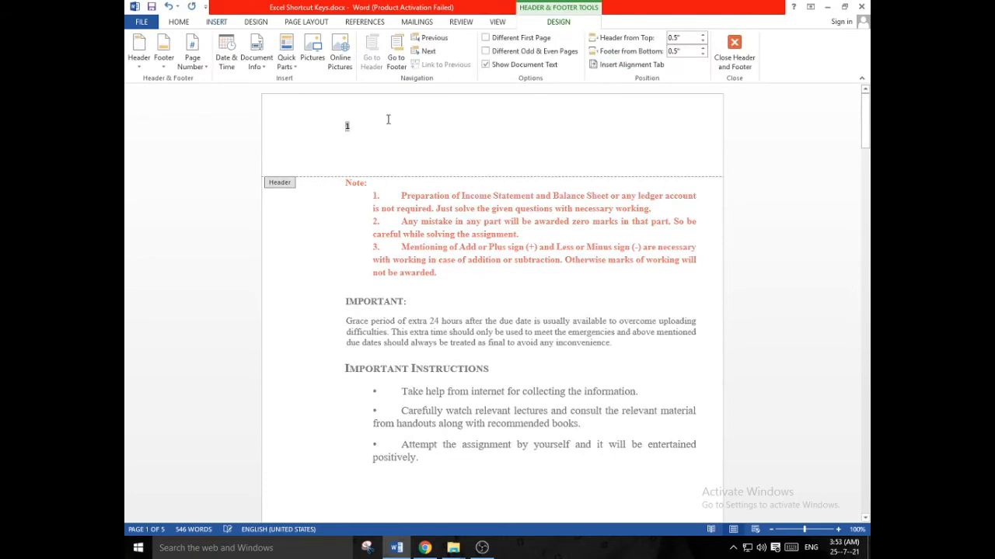
double_click(374, 373)
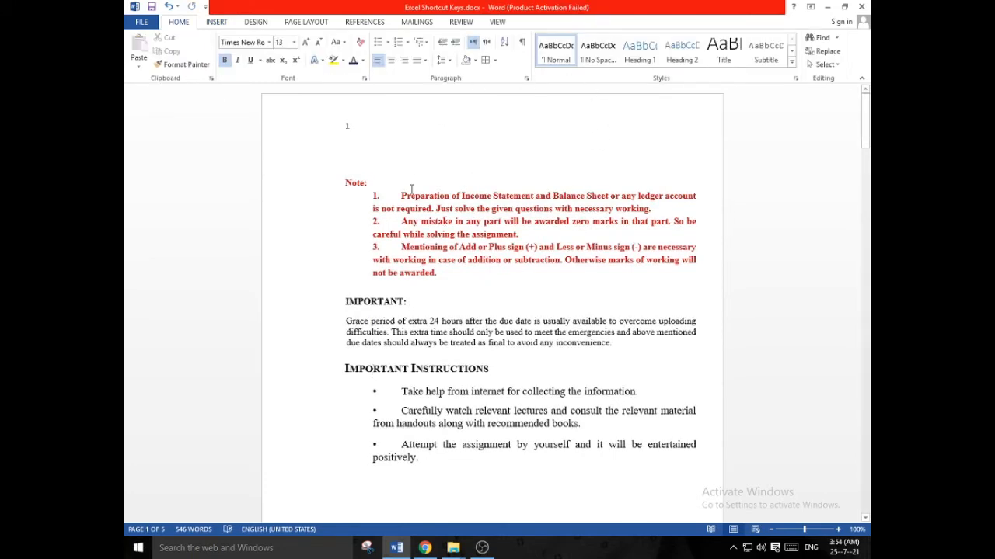
Open the print preview, check the header page number on each page, and return to the document
click(149, 9)
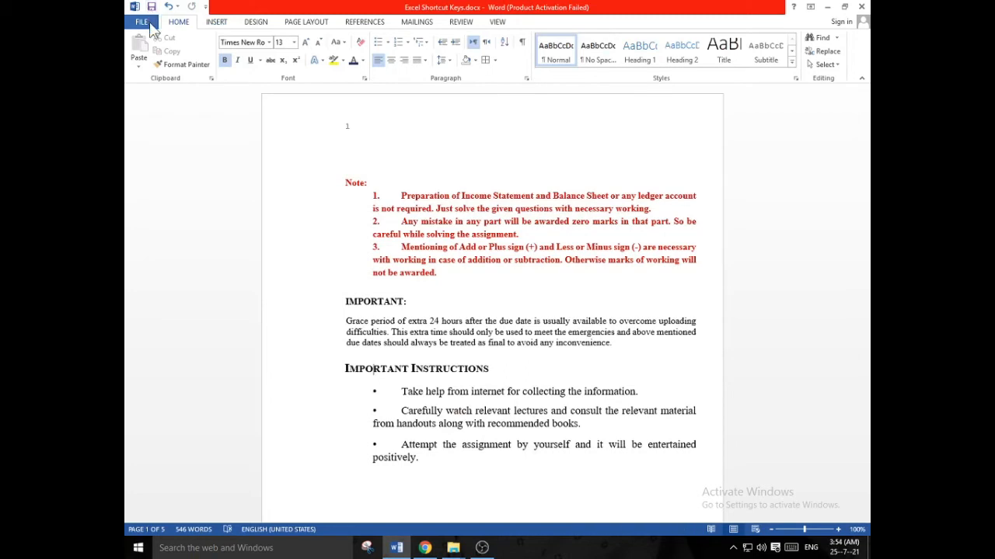
click(142, 21)
click(155, 158)
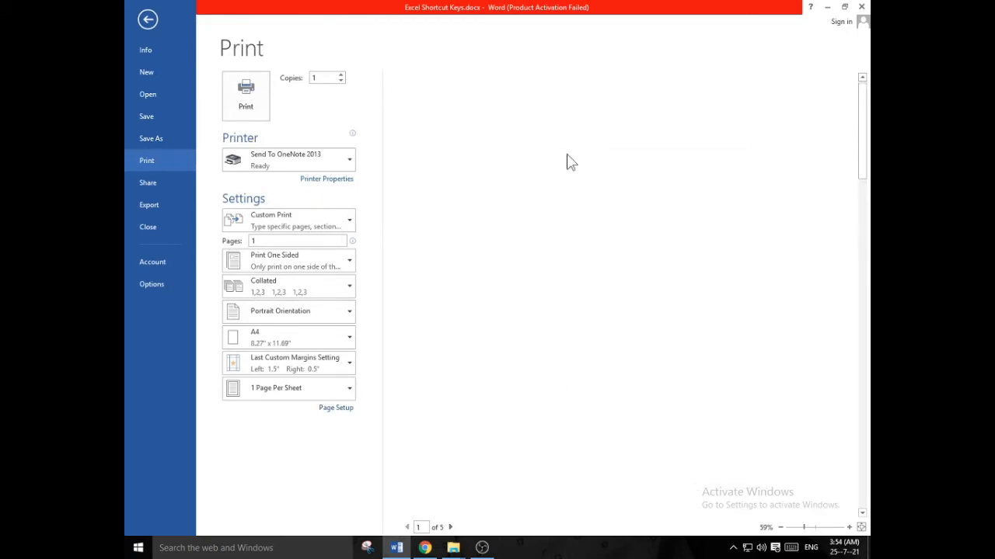
scroll(539, 129, down, 2)
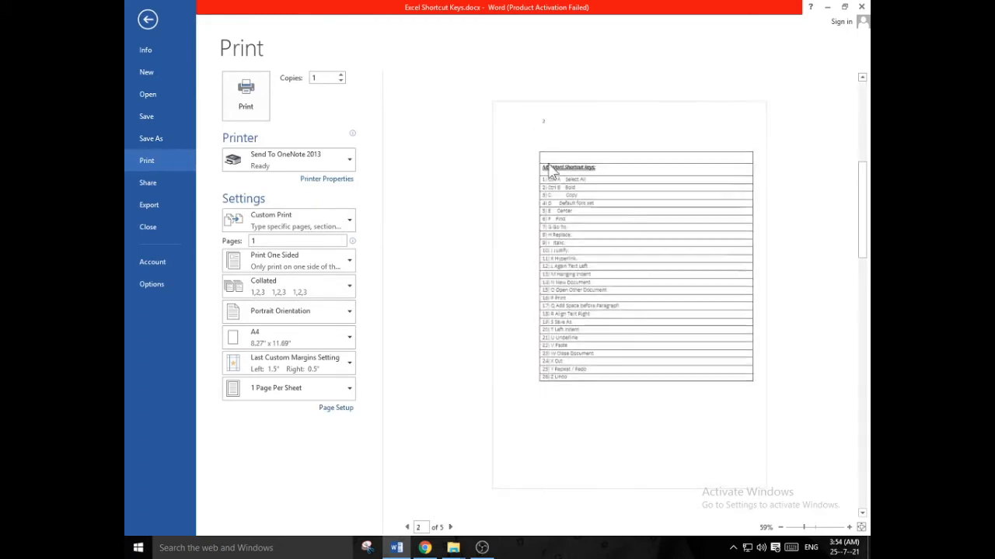
scroll(553, 136, down, 2)
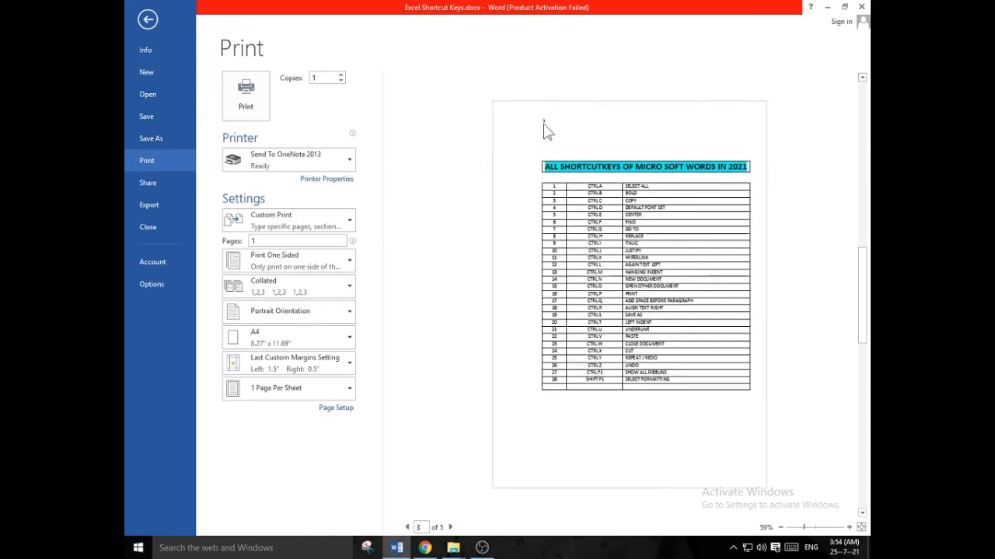
scroll(544, 130, down, 4)
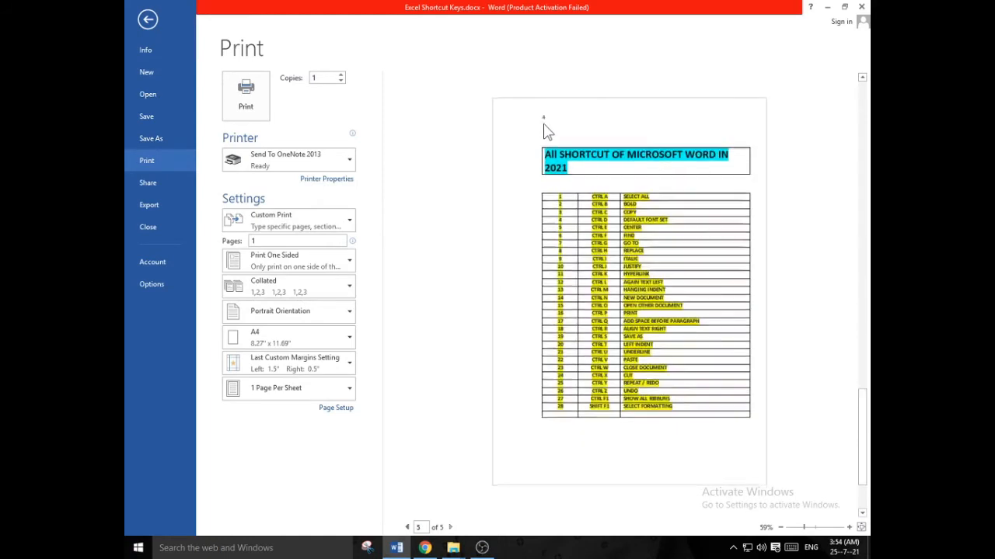
click(146, 22)
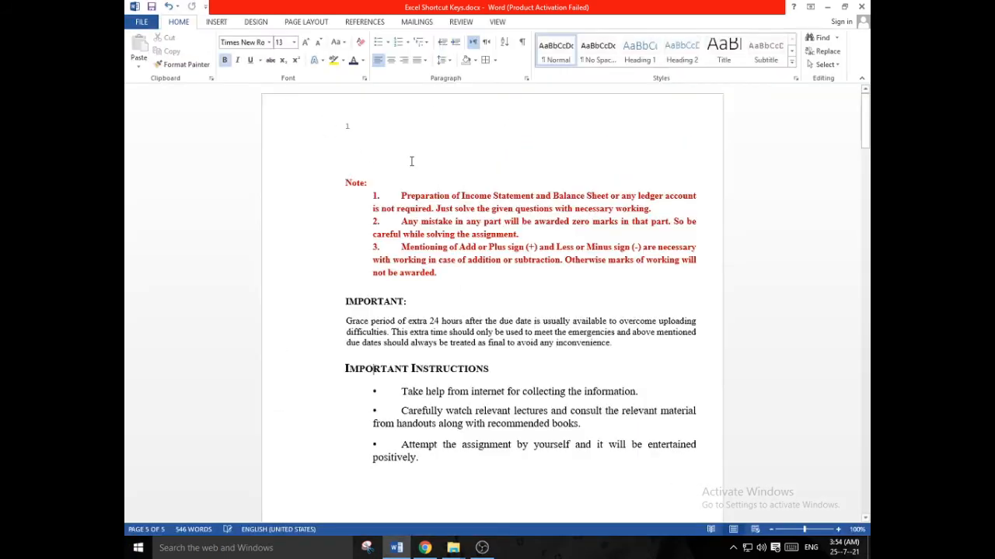
Insert a Plain Number 1 page number at the bottom of the page, replace it with "Accounts Information", and close the footer
click(215, 22)
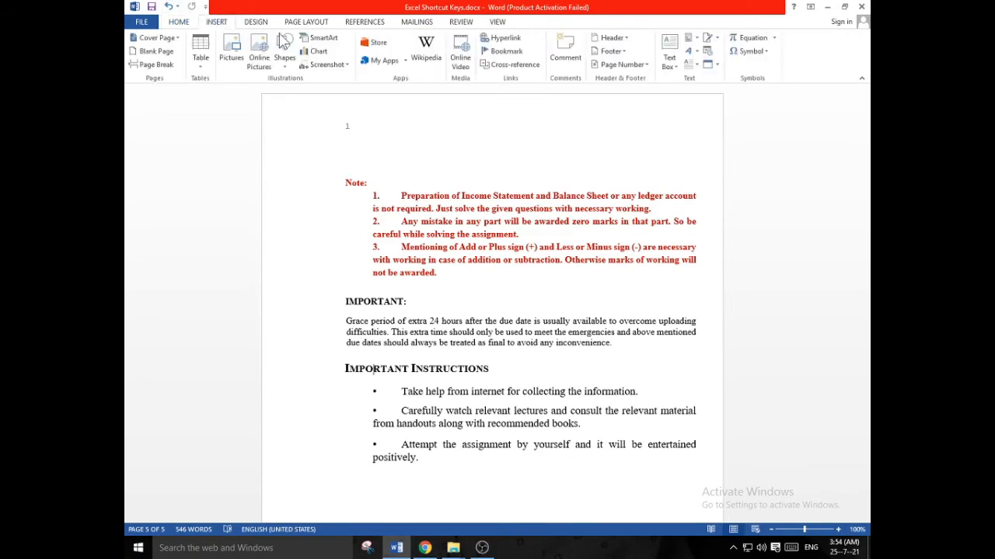
click(626, 65)
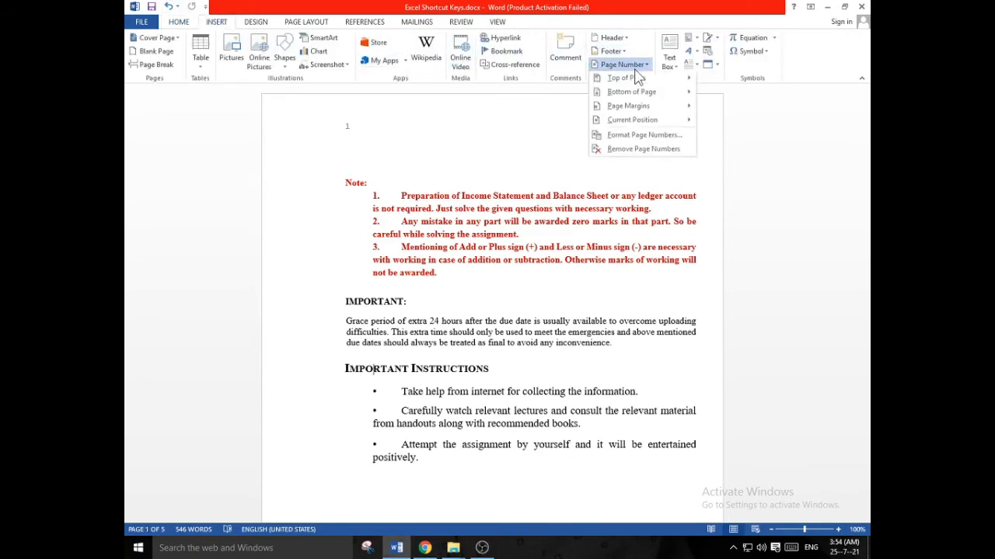
mouse_move(634, 81)
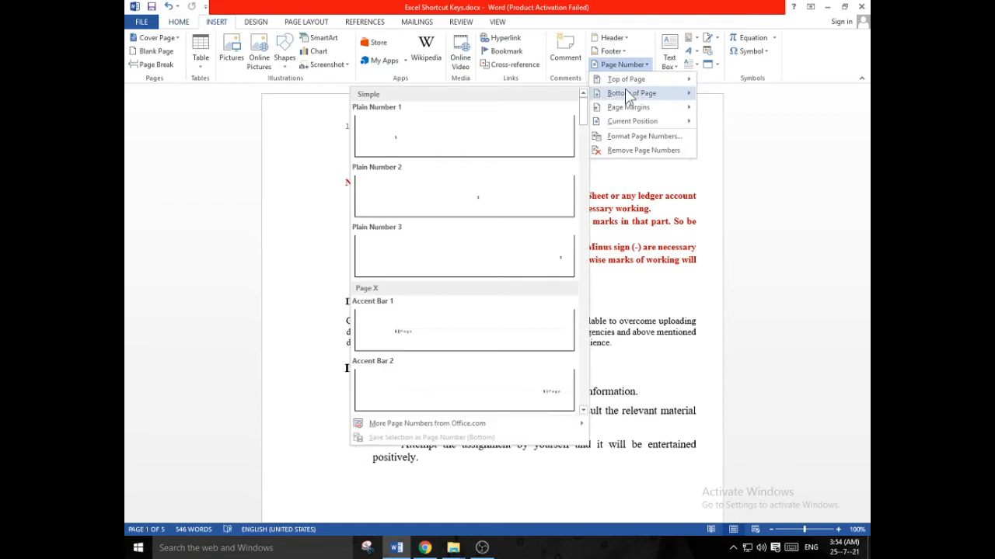
click(423, 118)
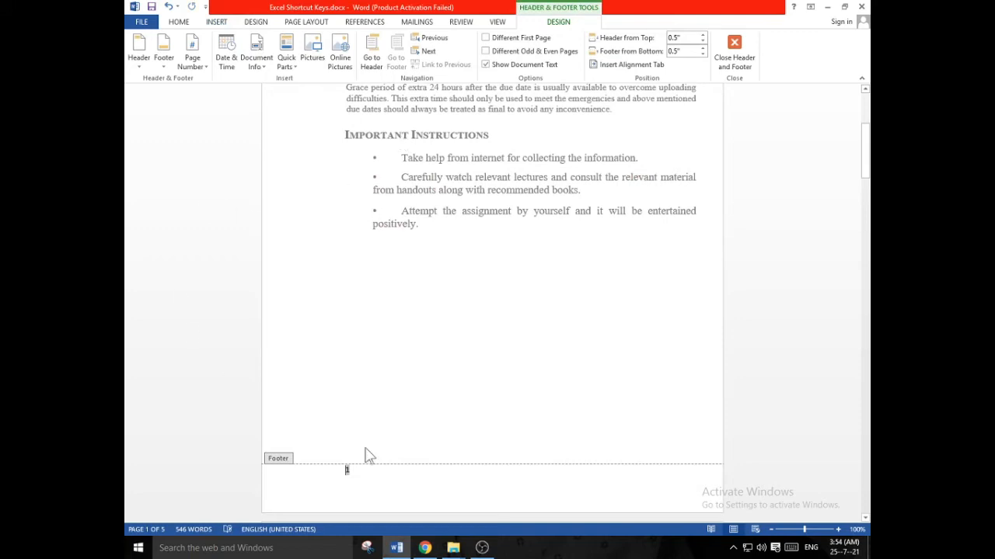
double_click(349, 470)
key(Delete)
text(Accounts Information)
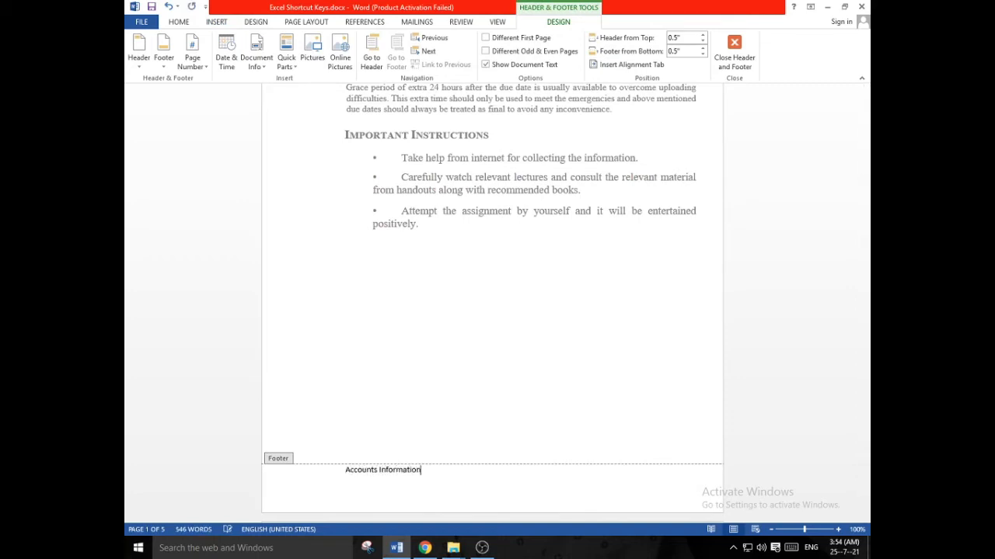
double_click(490, 265)
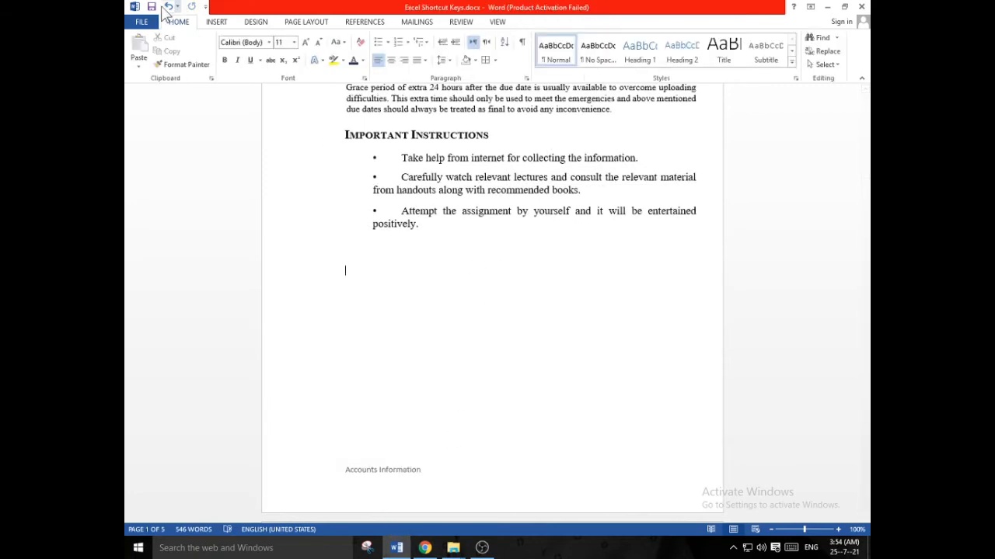
Check the footer text and header page numbers across the pages in the print preview
click(141, 22)
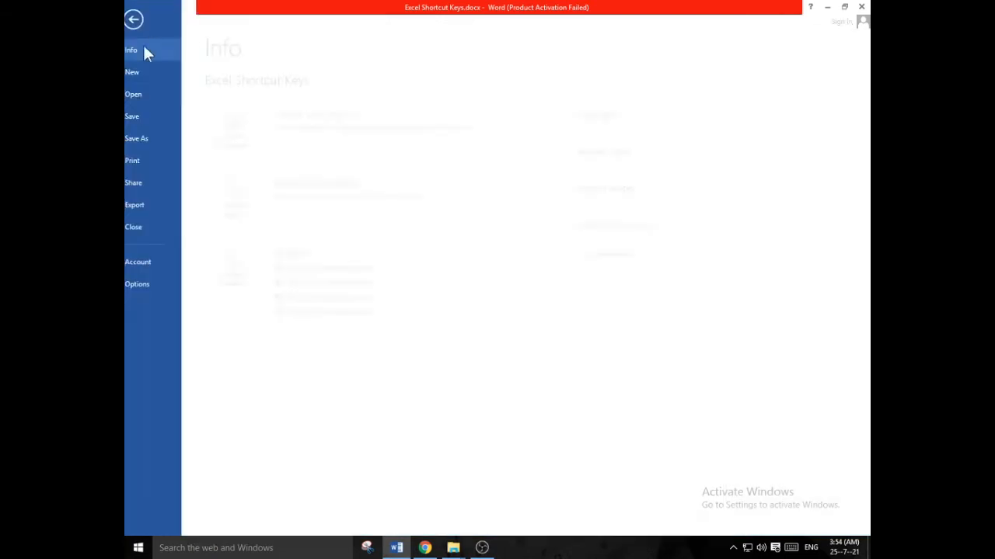
click(153, 161)
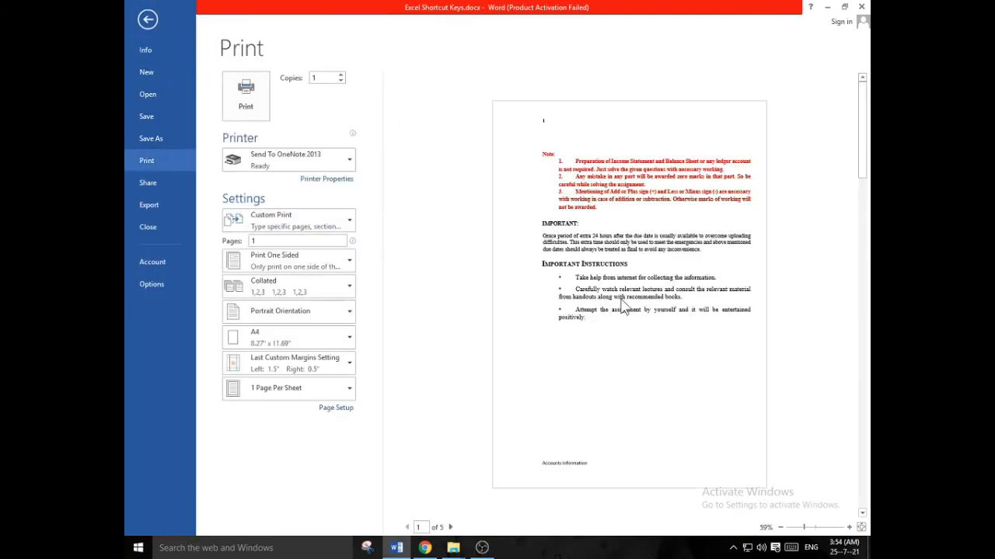
scroll(625, 305, down, 3)
scroll(626, 327, up, 3)
scroll(591, 412, down, 4)
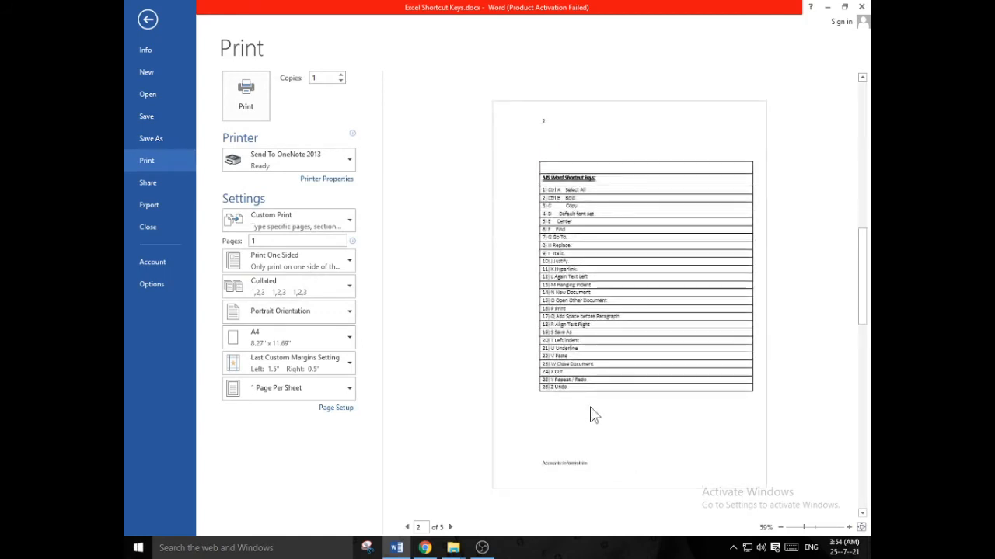
scroll(655, 411, down, 1)
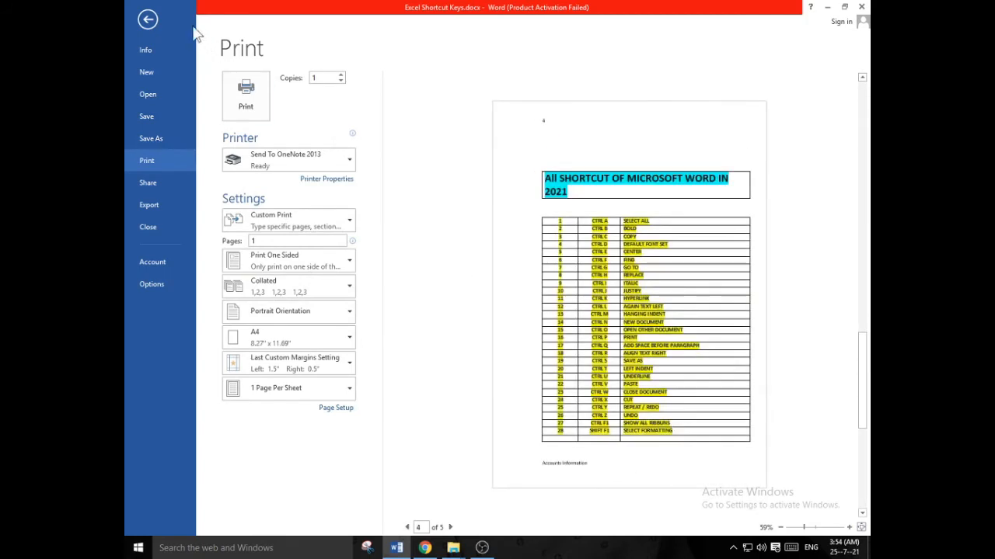
key(Escape)
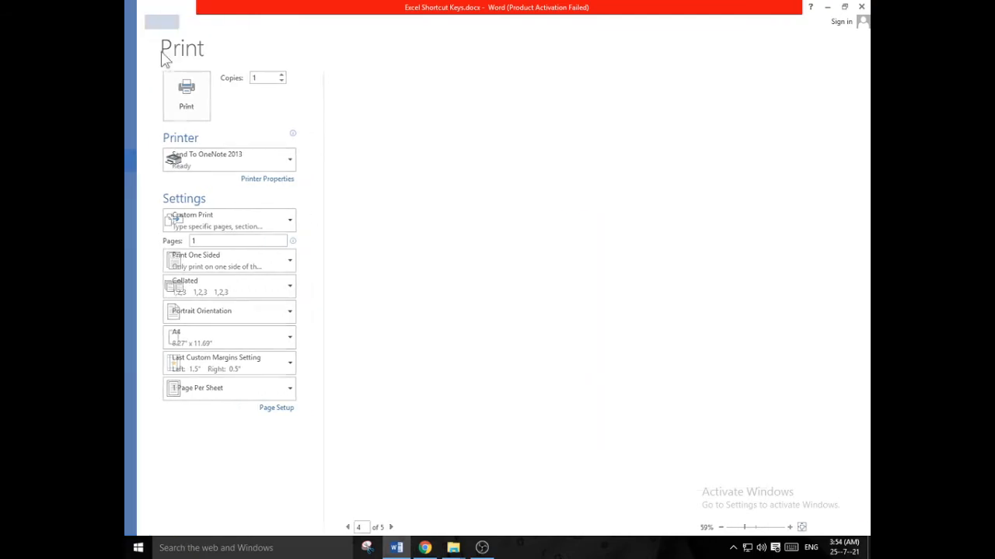
Look through the headers and footers on the following document pages and return to page 1
scroll(466, 303, down, 10)
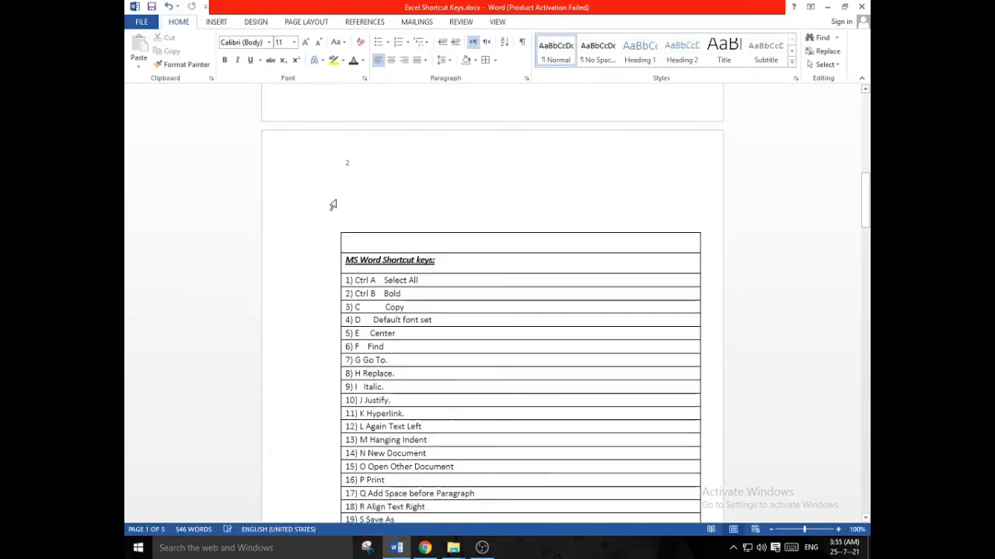
scroll(373, 279, down, 10)
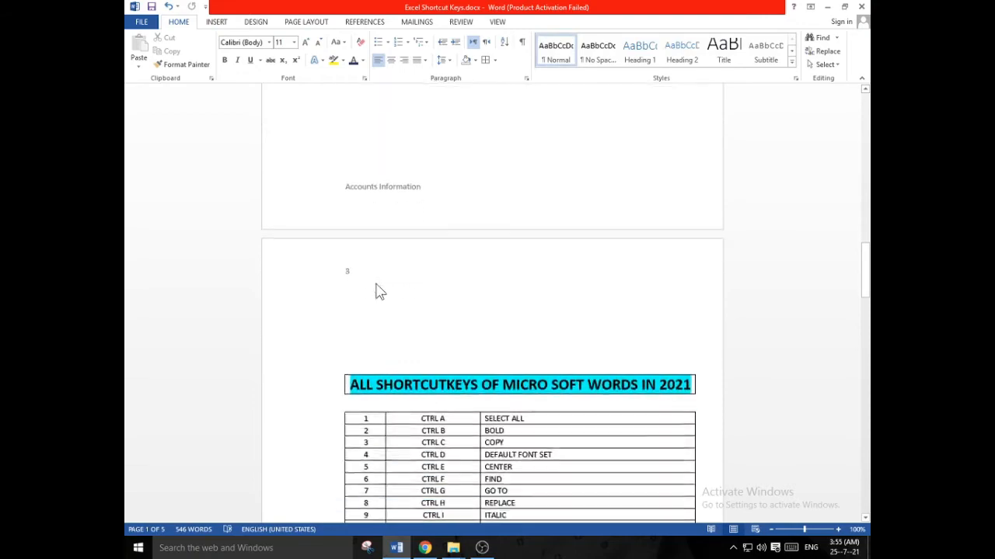
scroll(362, 281, down, 11)
scroll(653, 386, up, 4)
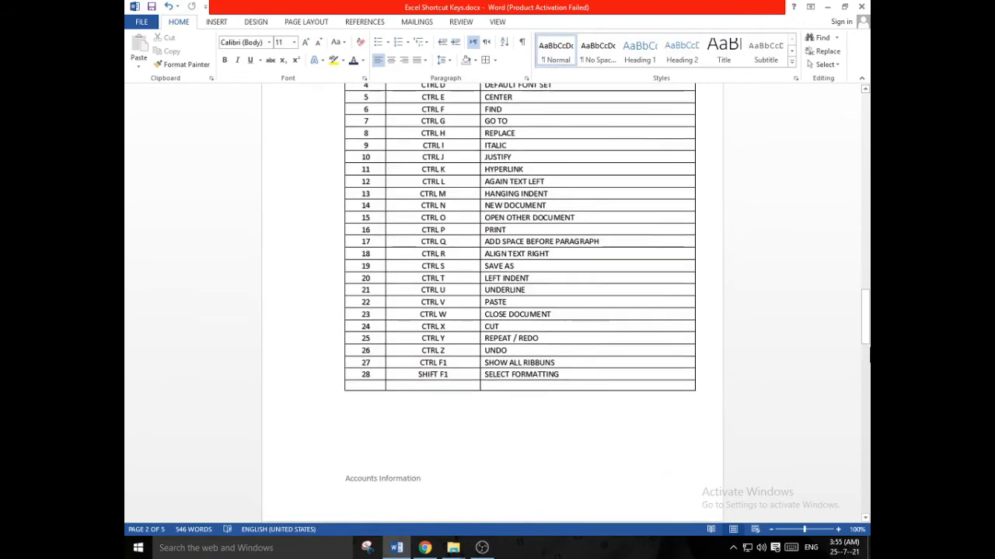
click(856, 326)
drag(864, 323, 863, 120)
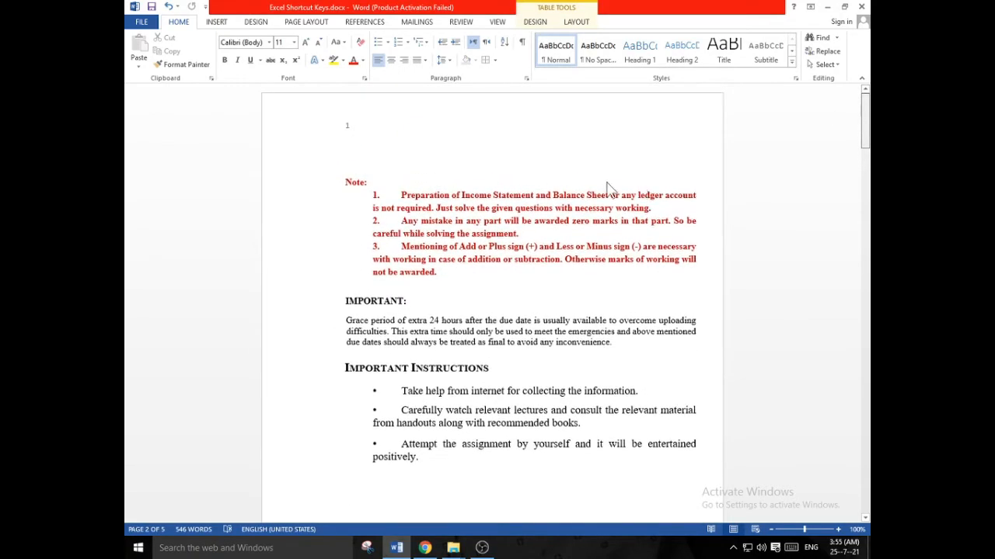
Look over the page number placement and formatting options
click(216, 21)
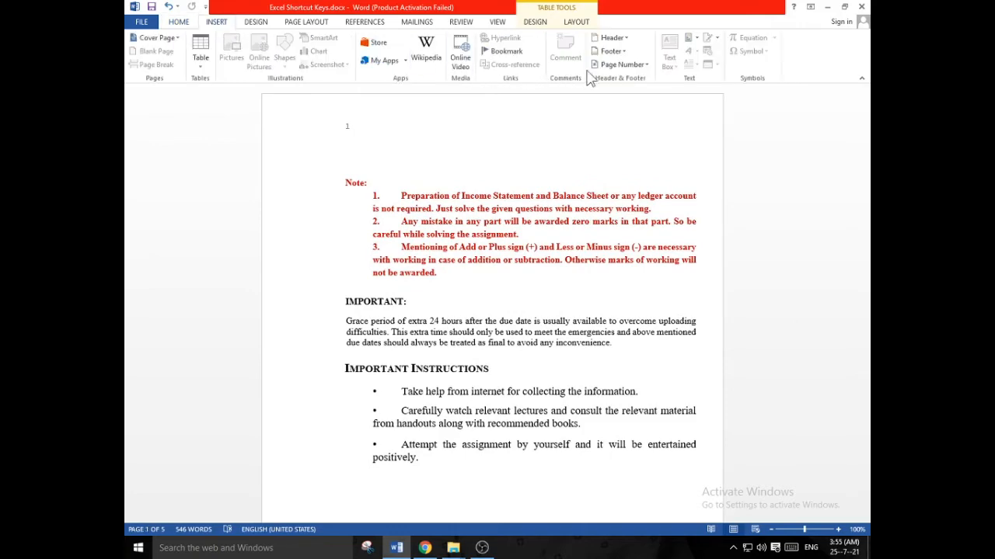
click(621, 64)
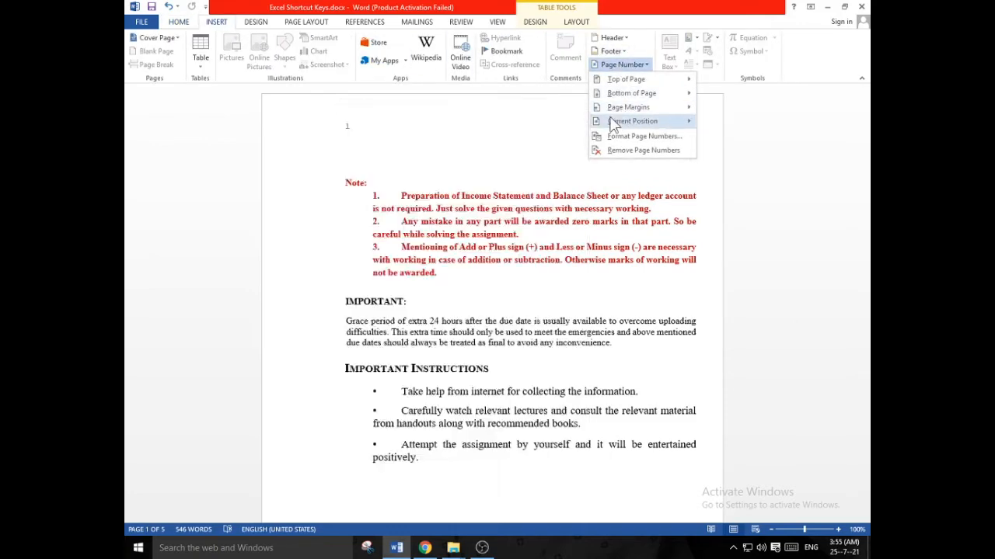
mouse_move(635, 129)
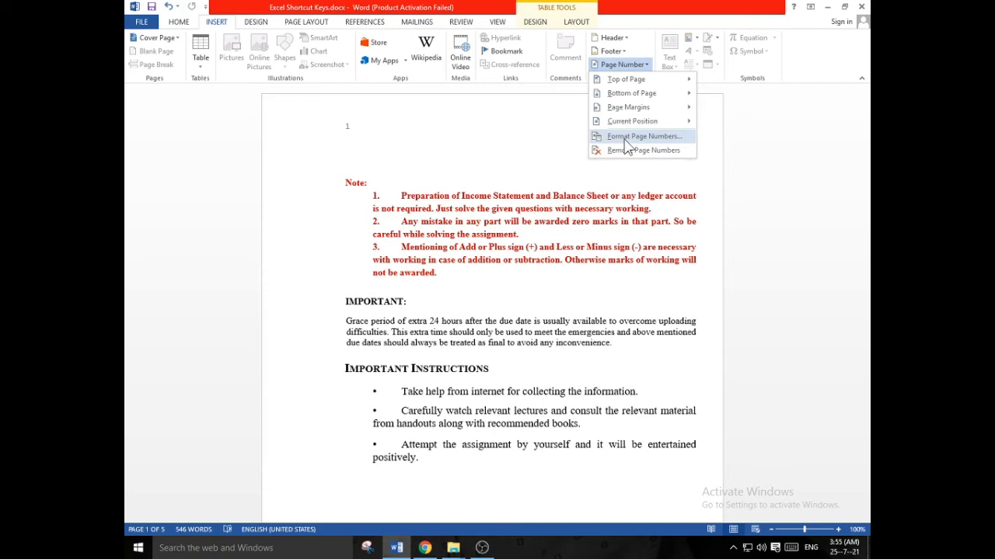
click(626, 41)
click(628, 42)
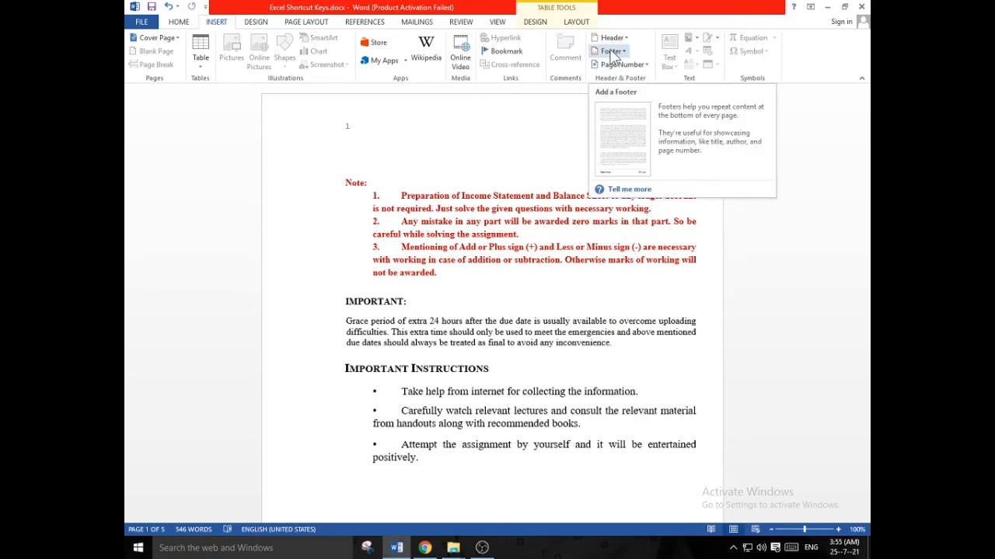
Insert a Blank header, replace its placeholder with the person's full name, and close it to check the header on the pages
click(611, 37)
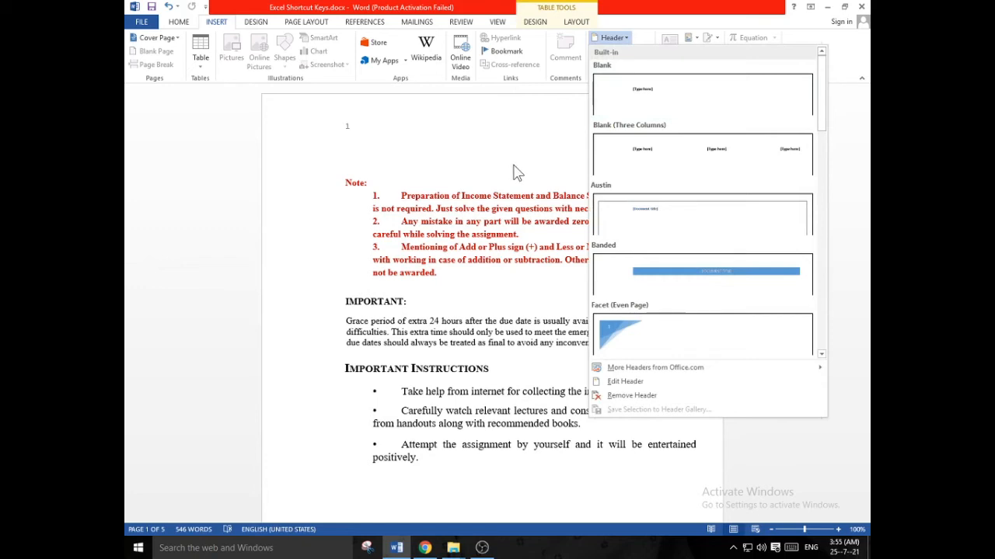
click(622, 101)
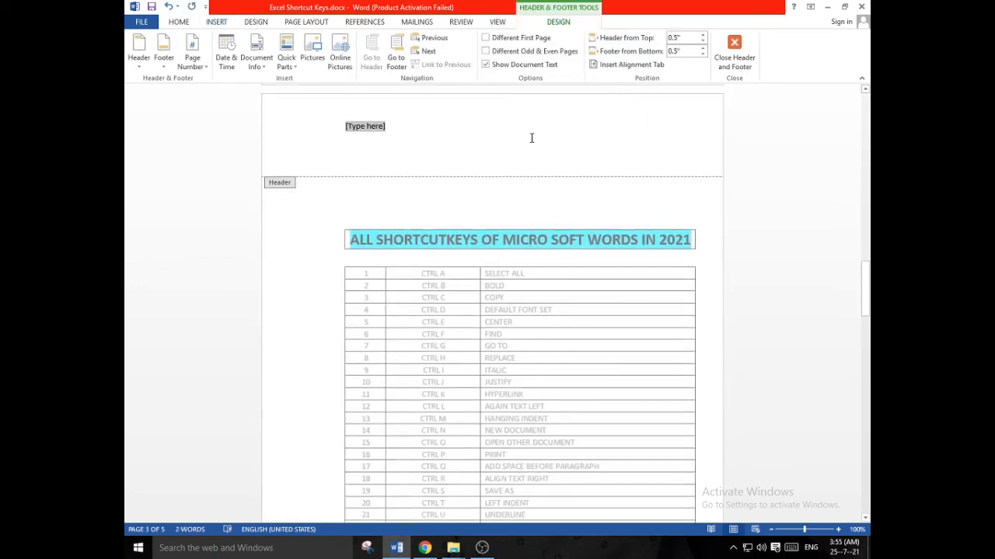
key(BackSpace)
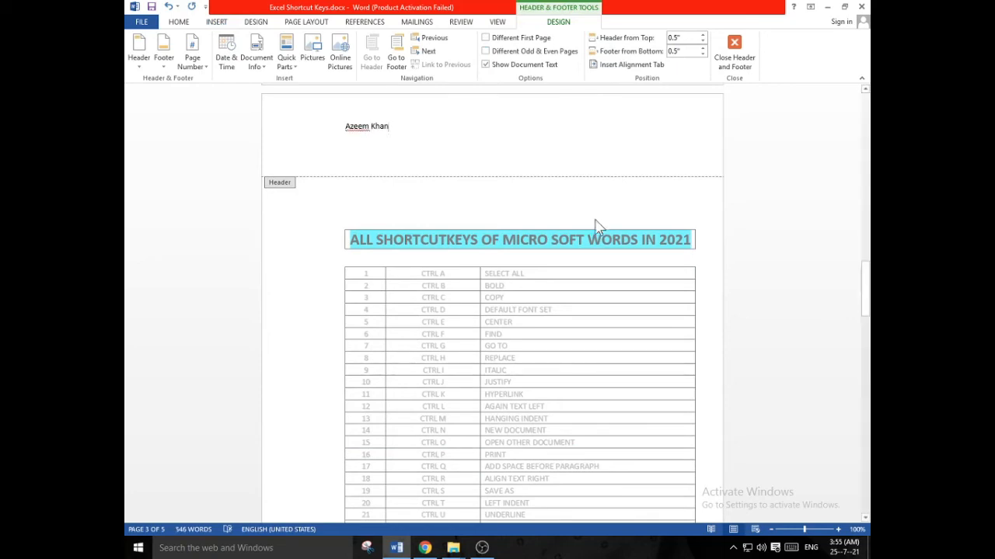
double_click(563, 287)
scroll(585, 213, up, 15)
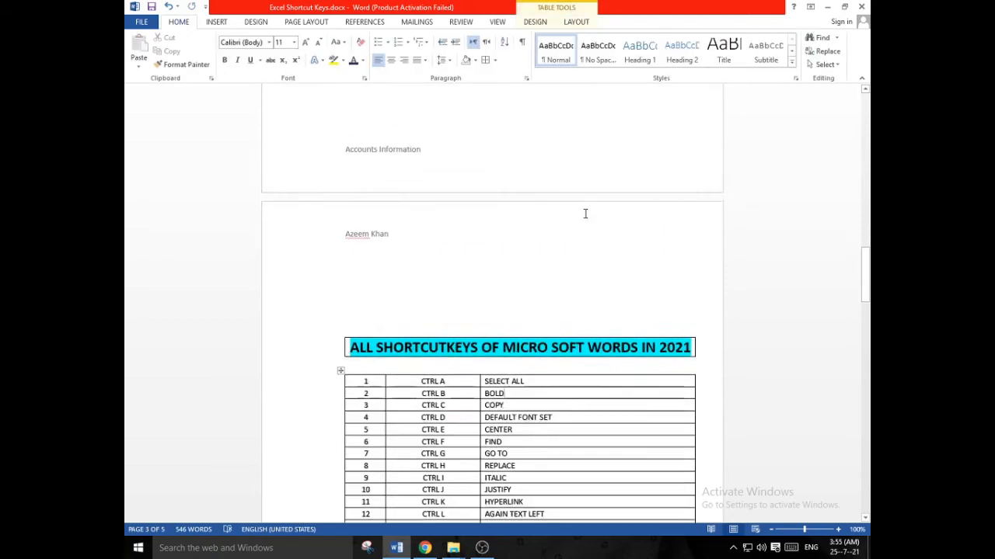
scroll(384, 215, up, 12)
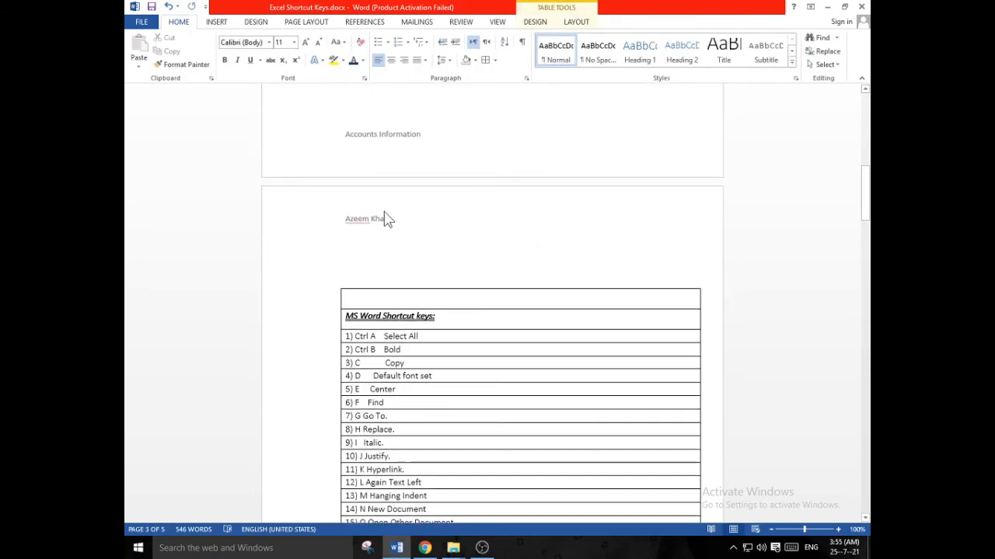
Insert a Blank (Three Columns) header from page 1 and replace its first placeholder with No 1
scroll(395, 229, up, 2)
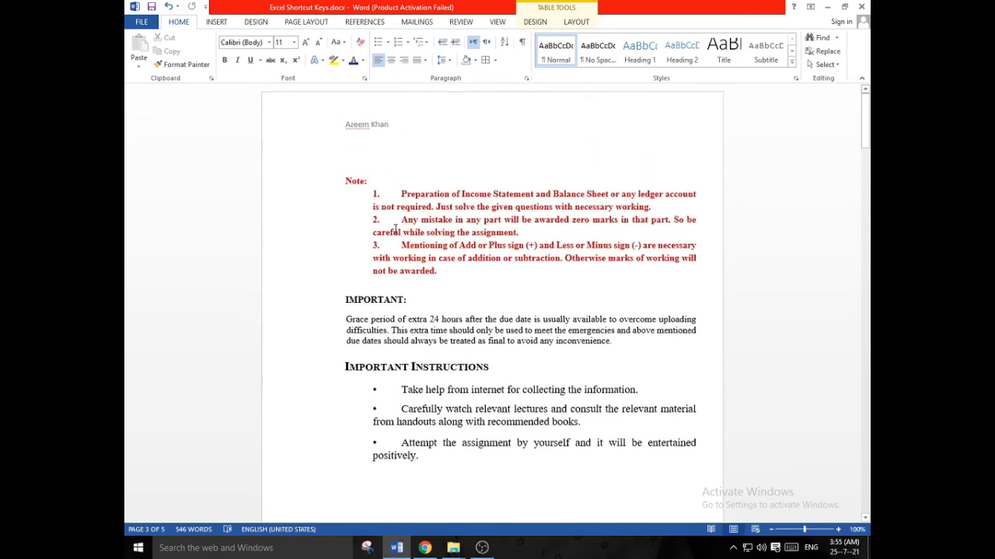
click(216, 22)
click(612, 37)
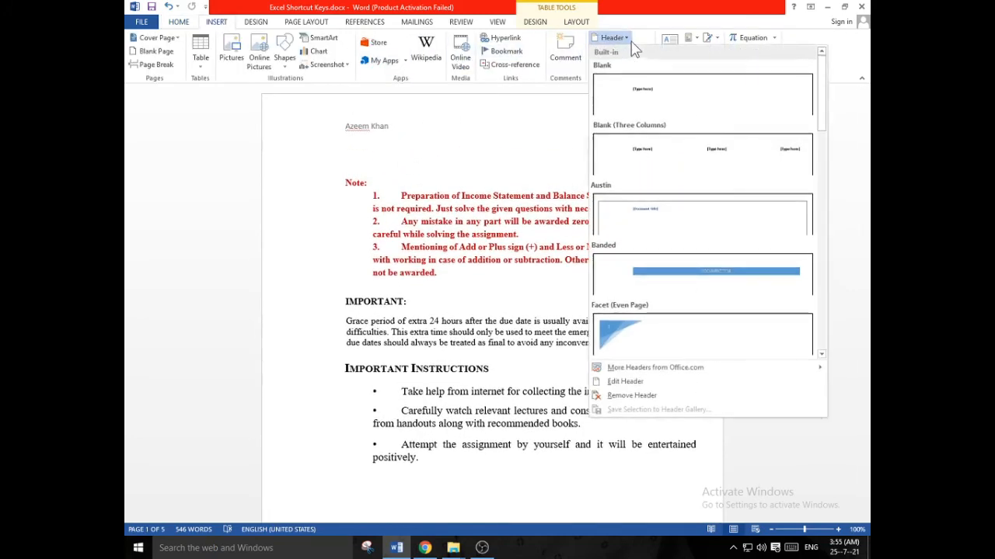
click(641, 168)
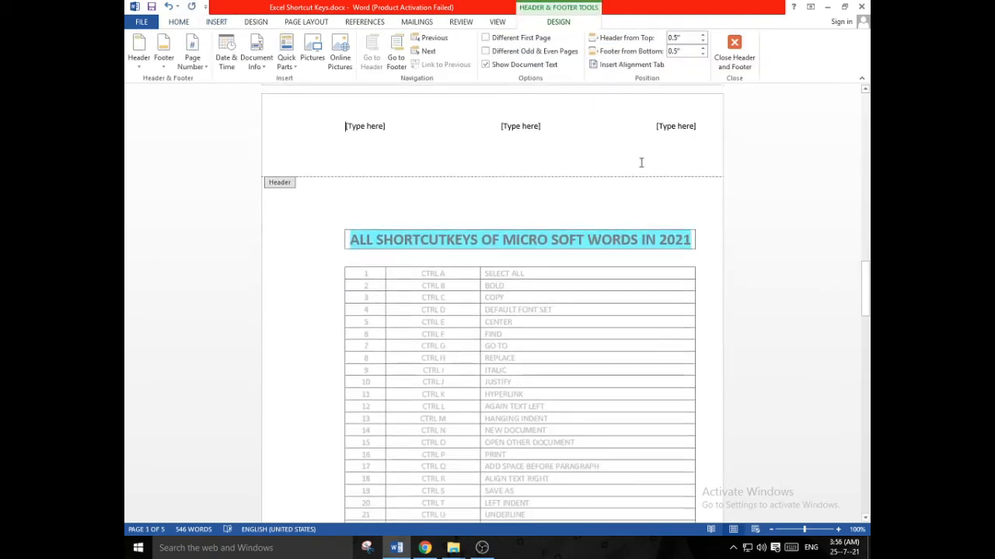
text(A)
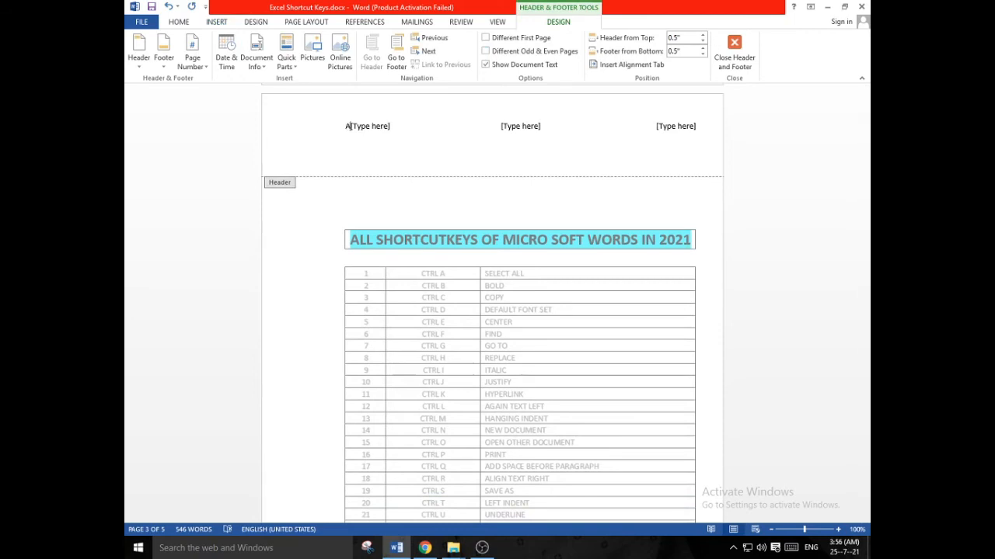
key(BackSpace)
text(No 1)
key(Right)
key(Delete)
Replace the header's middle placeholder with Accounting and its last placeholder with MS Word
key(Right)
key(Right)
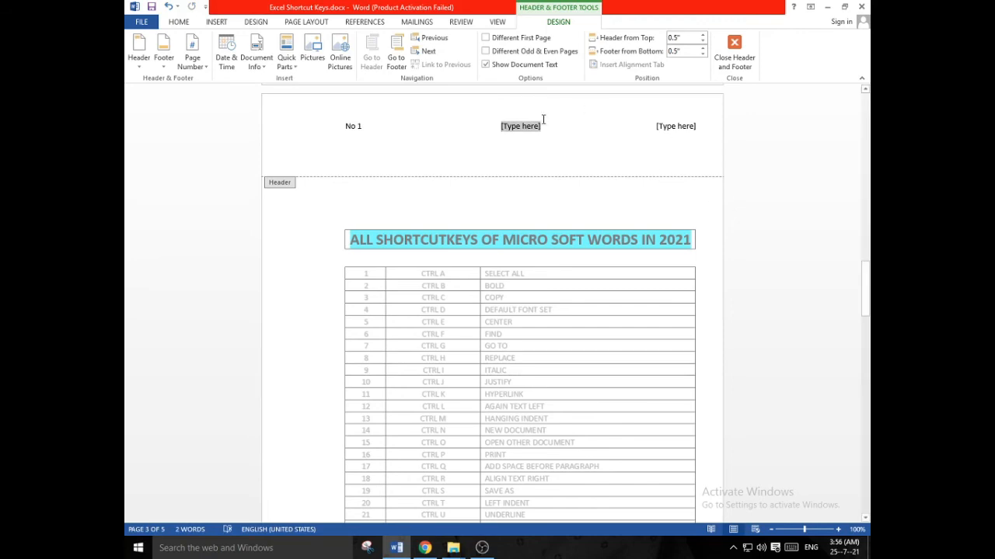
key(Delete)
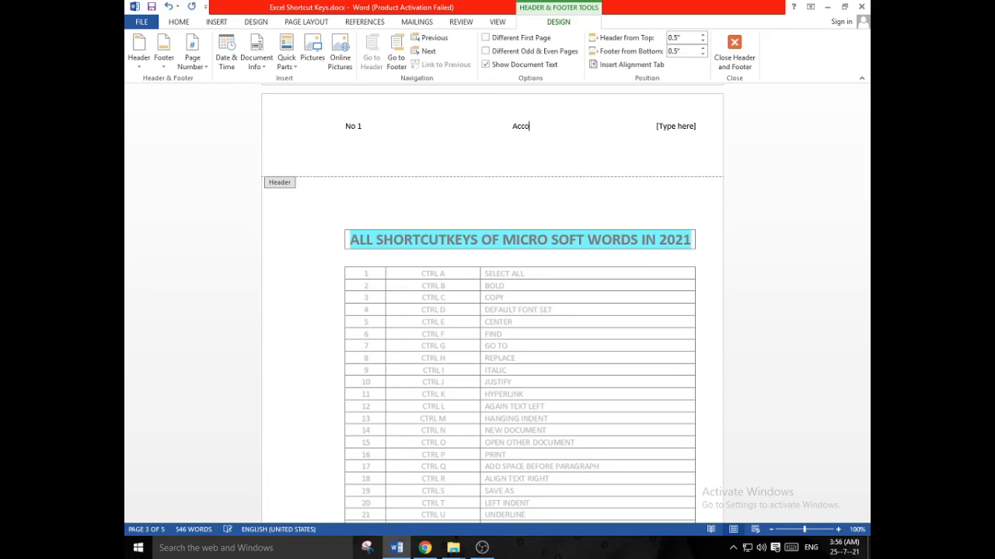
text(Accounting)
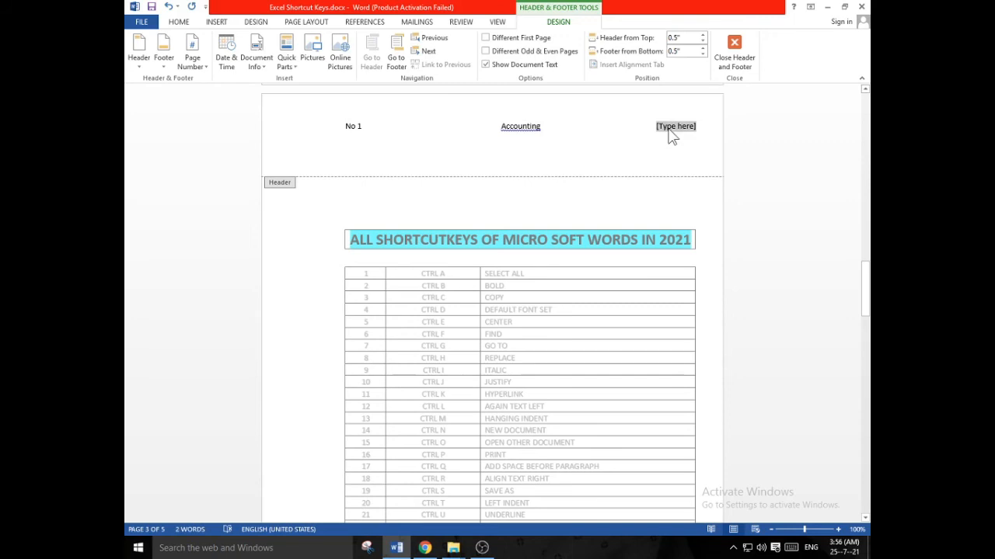
key(Delete)
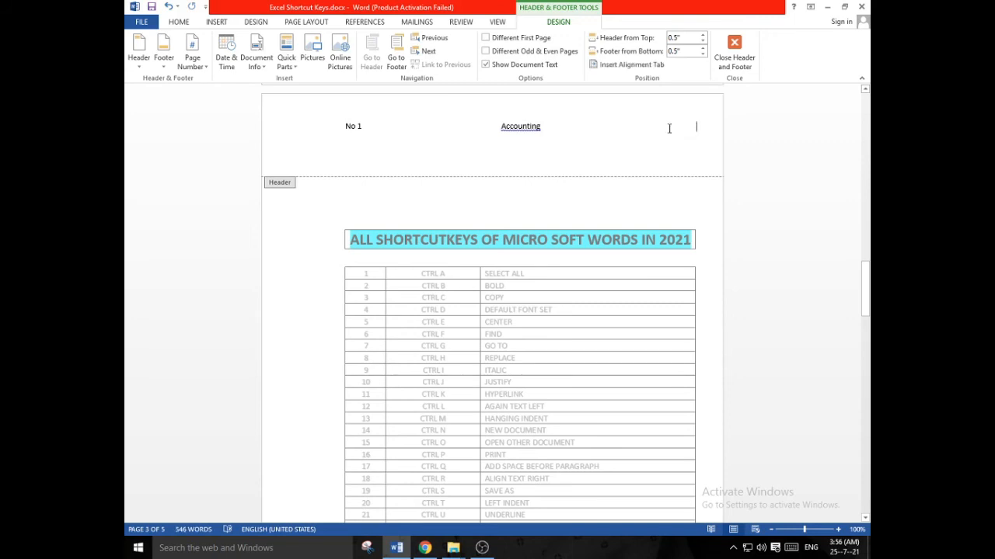
text(MS Word)
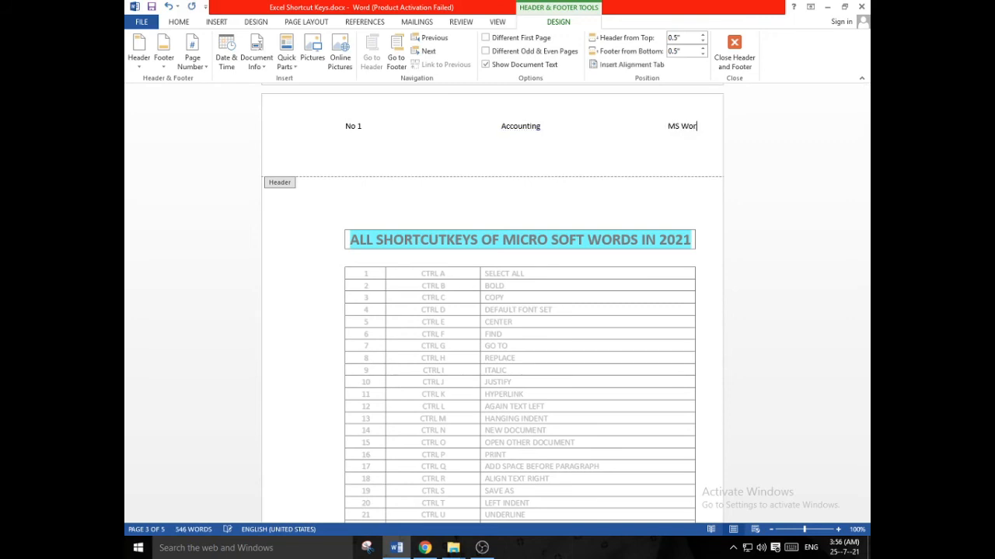
Close the header editing and save the document
double_click(584, 194)
scroll(580, 236, up, 2)
scroll(584, 241, up, 15)
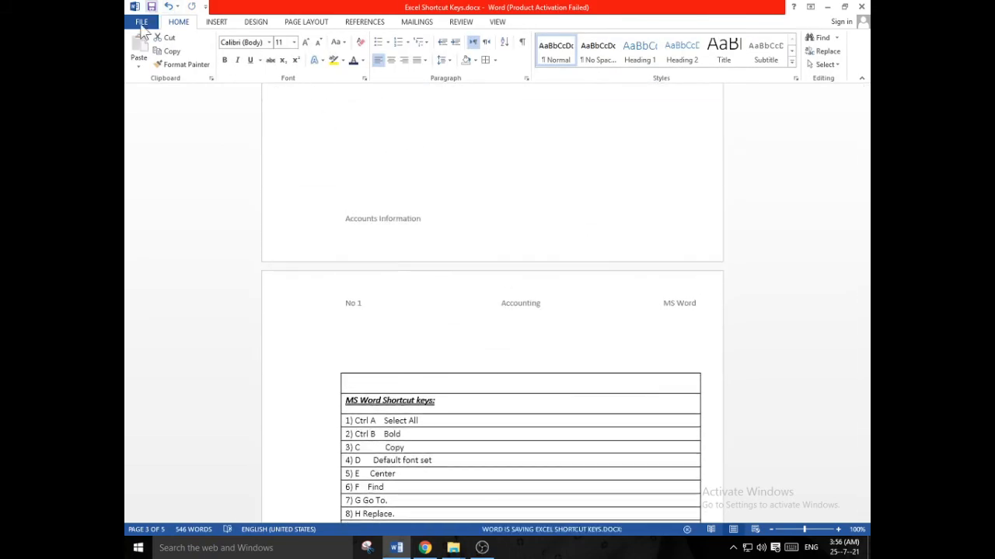
Check the three-column header on every page in the print preview and on the document pages back to page 1
click(142, 22)
click(155, 162)
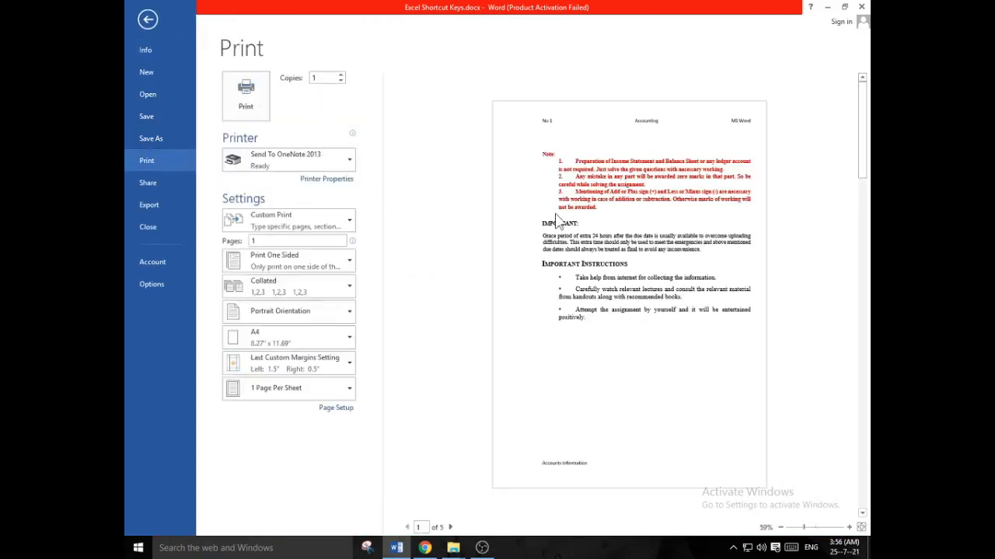
scroll(748, 241, down, 1)
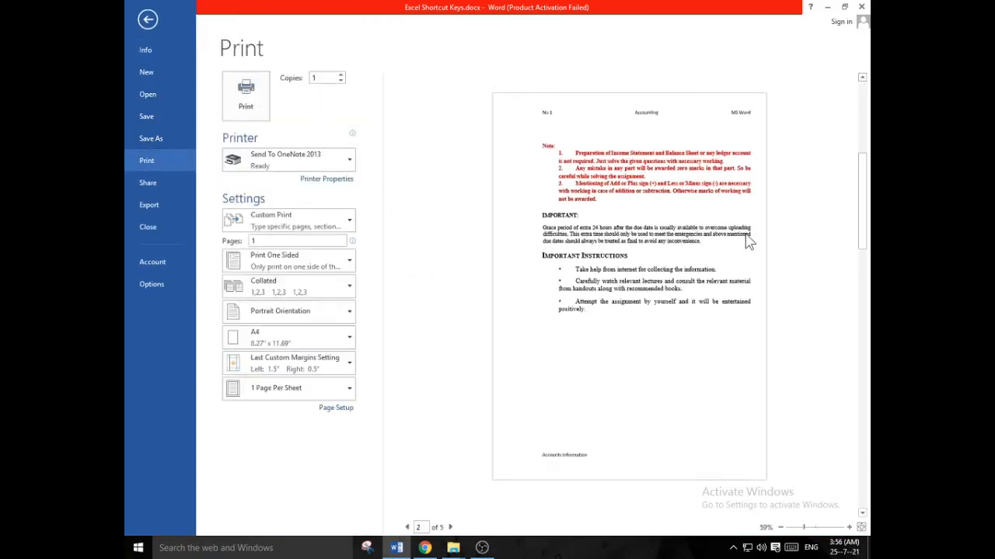
scroll(748, 241, down, 1)
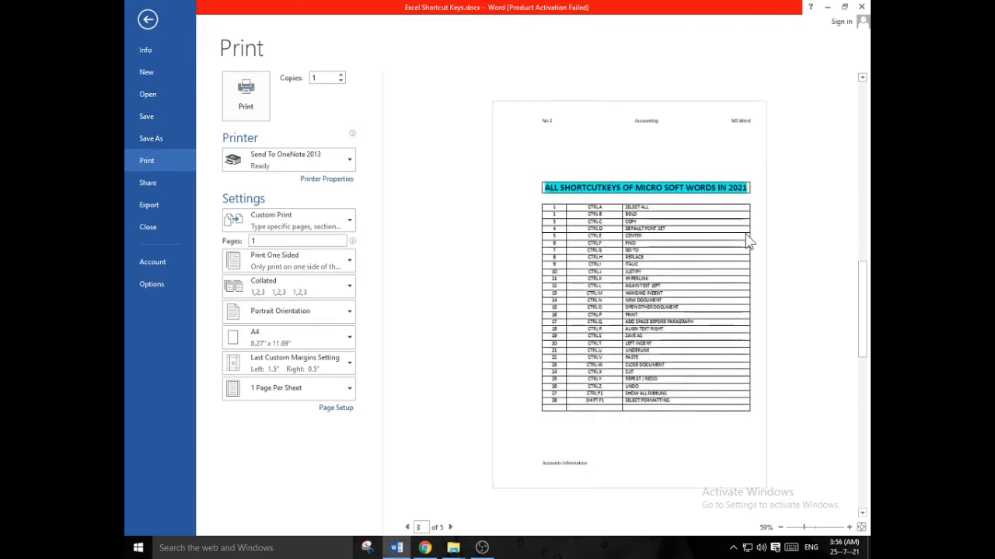
scroll(748, 241, down, 1)
scroll(748, 241, down, 1)
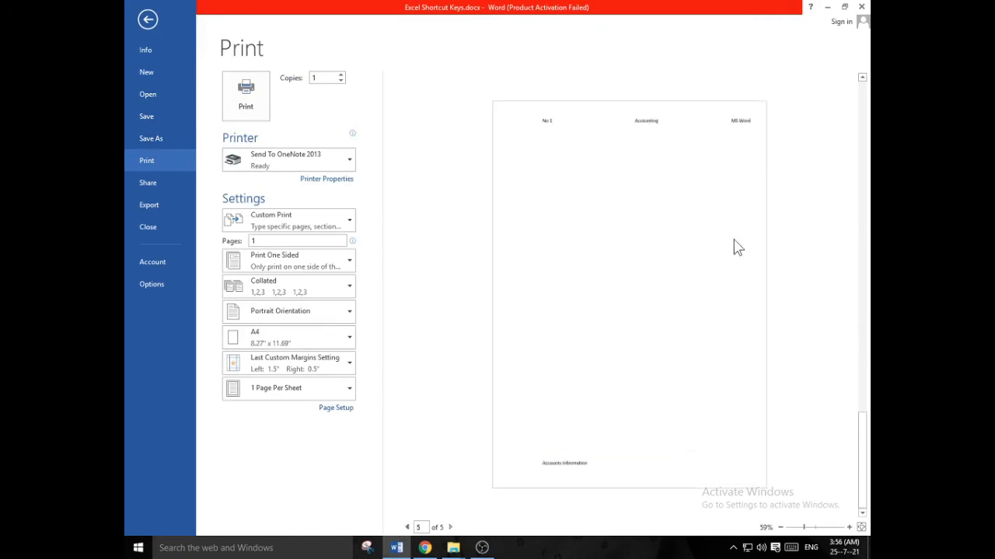
click(147, 21)
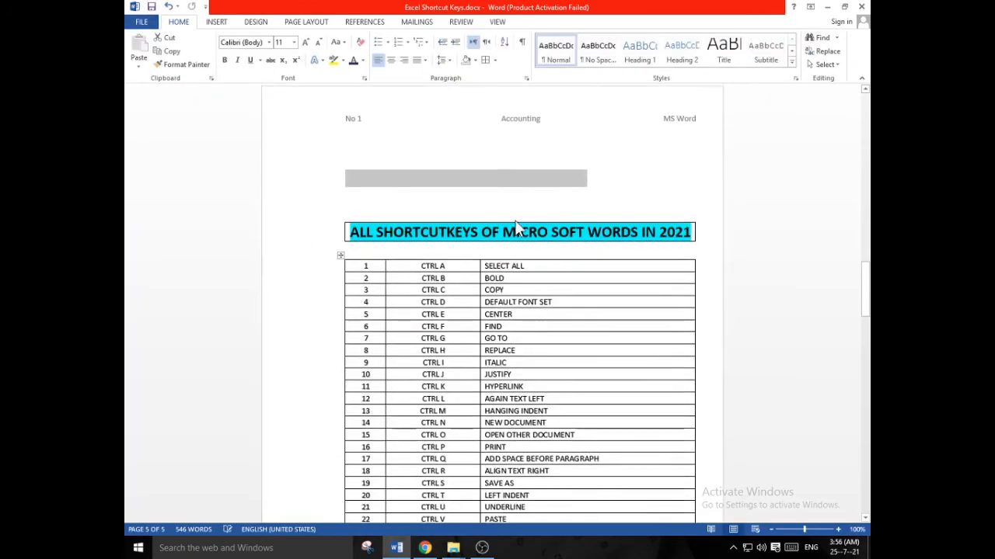
scroll(515, 222, up, 15)
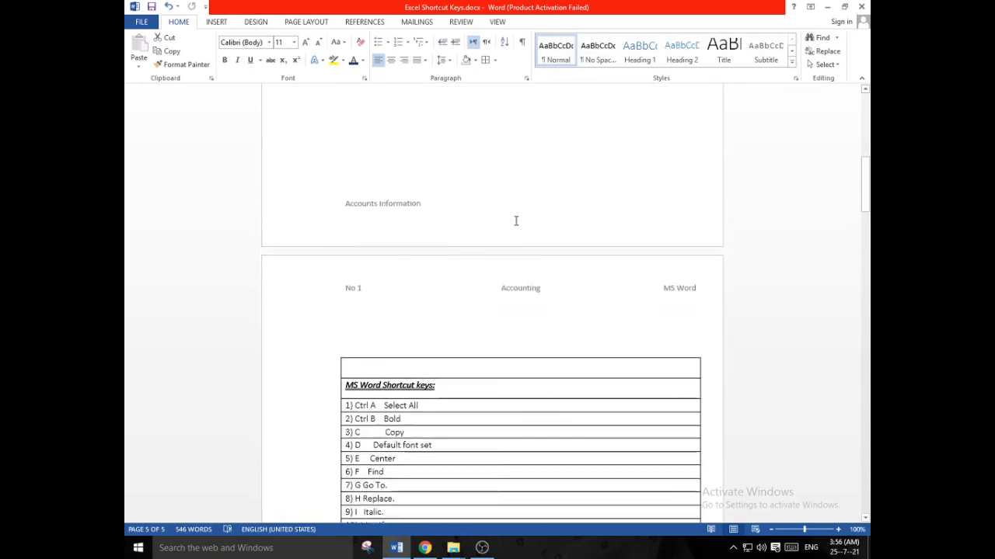
scroll(515, 222, up, 3)
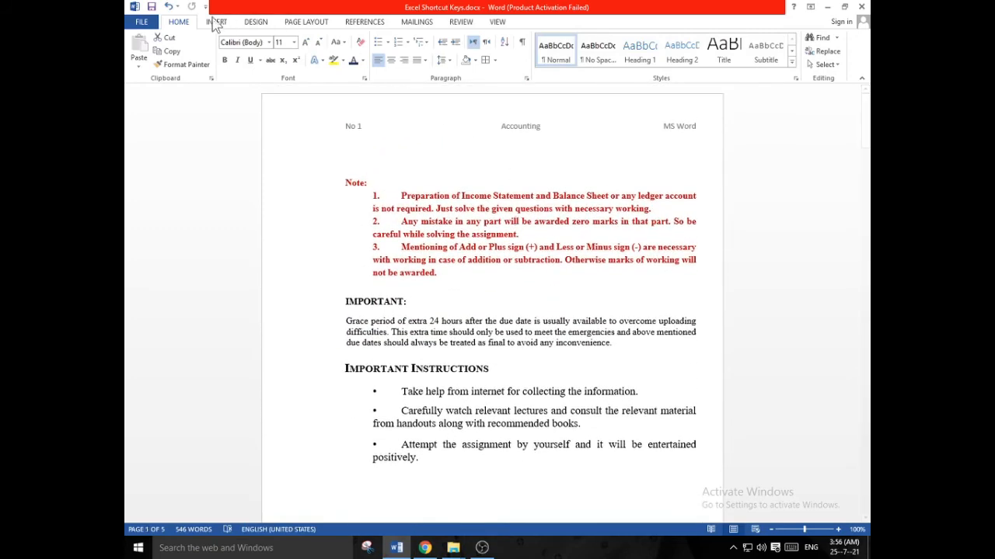
click(151, 22)
click(147, 20)
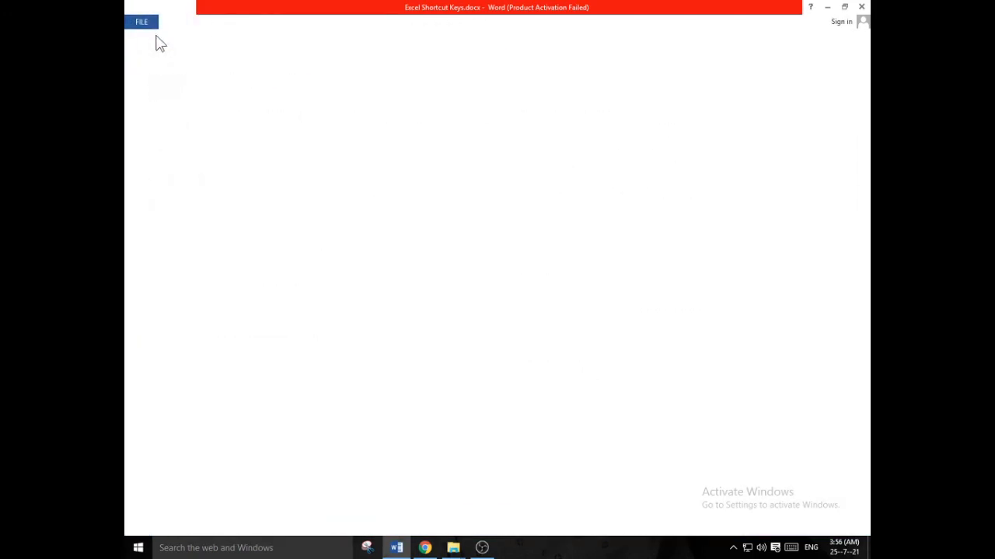
Place the insertion point on the empty line below the Important Instructions list on page 1
click(216, 23)
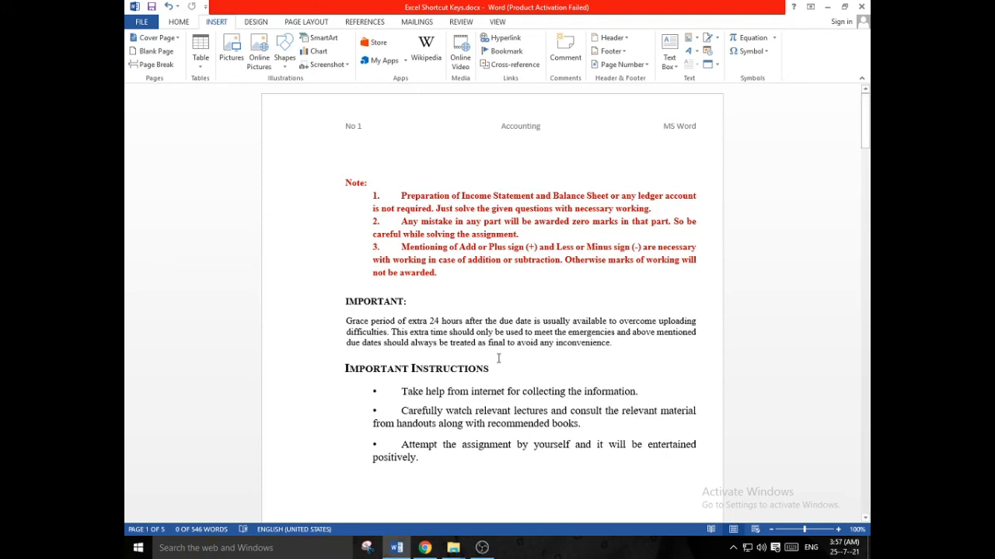
click(476, 486)
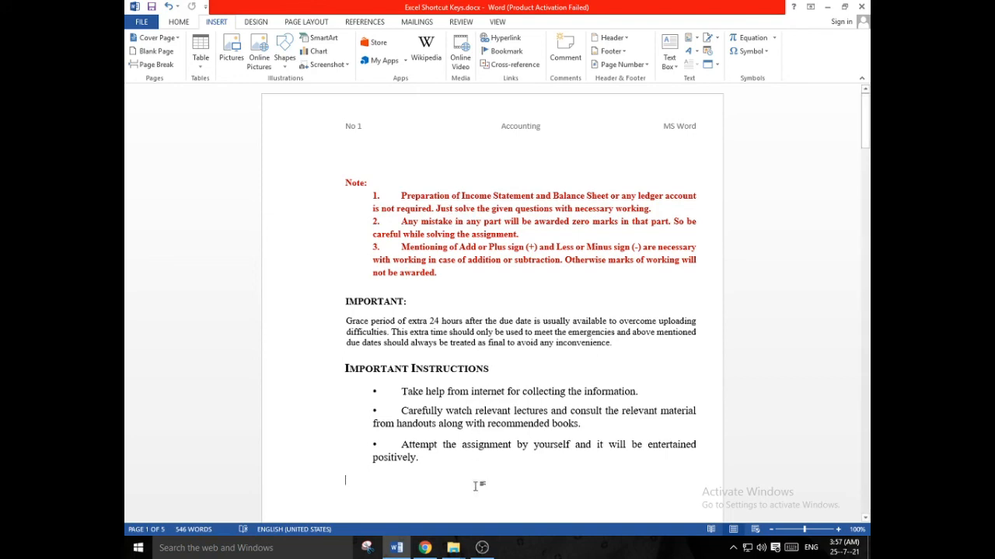